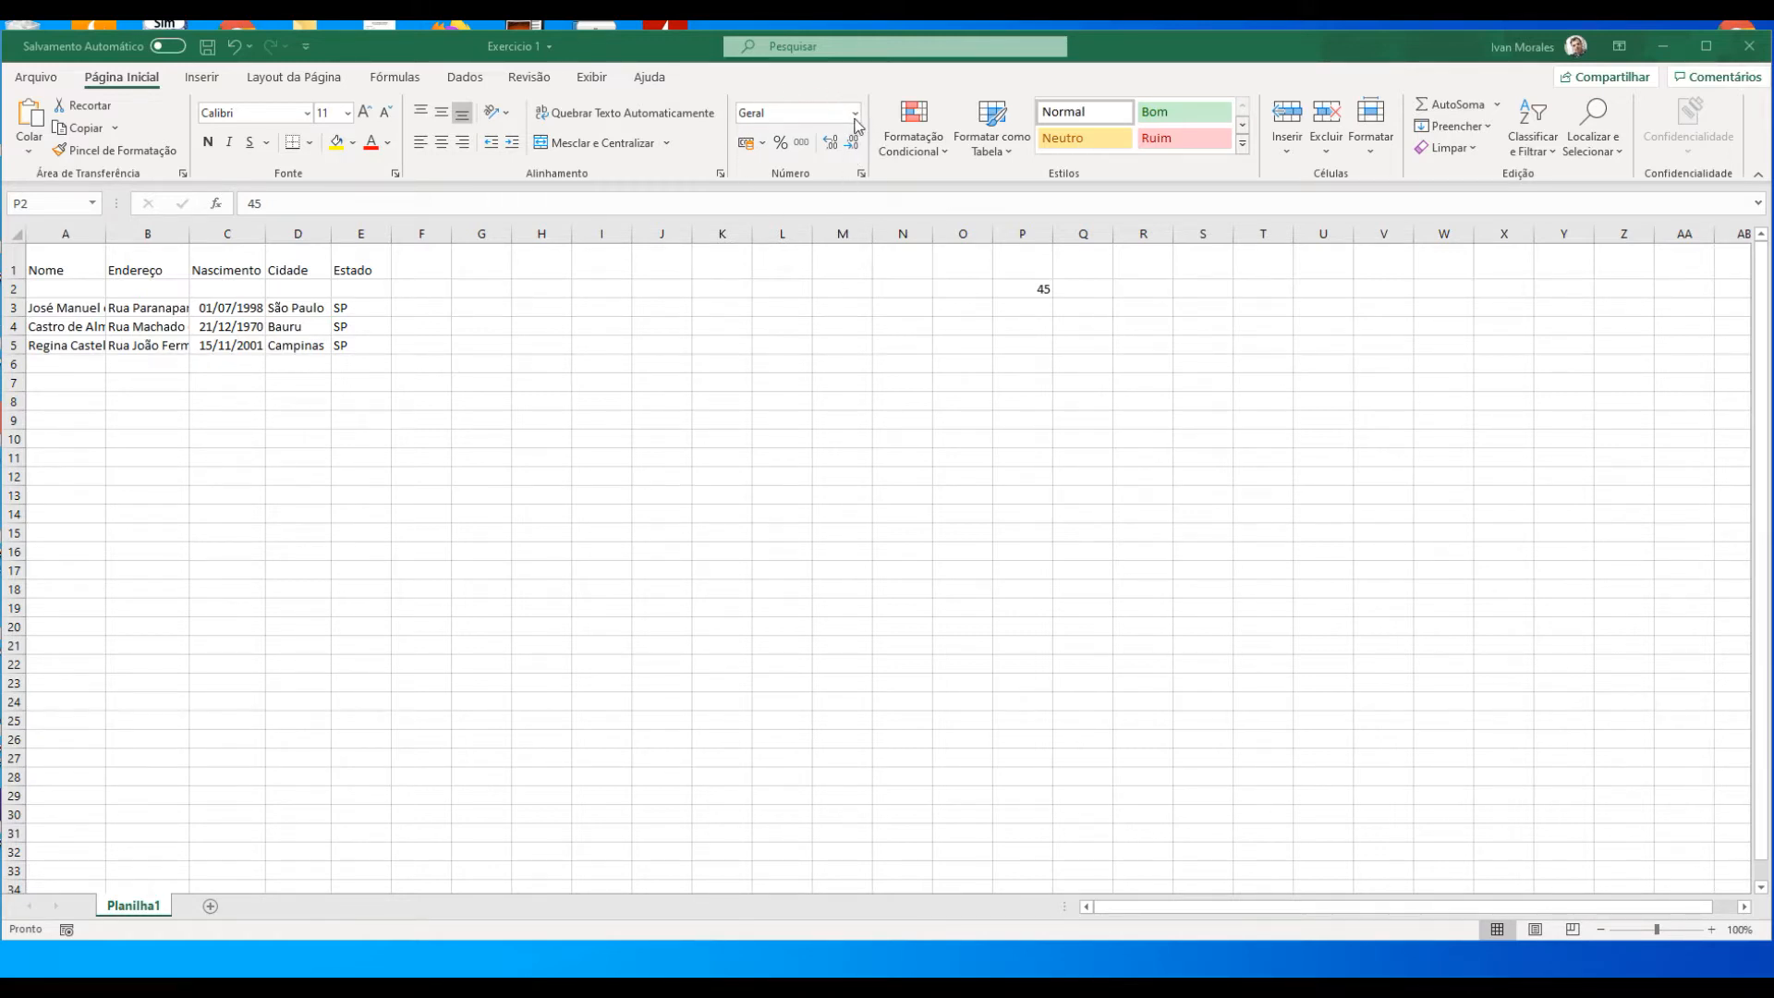
# Step: Edit the value in cell P2 by appending ,00 to the number 45
pyautogui.click(855, 120)
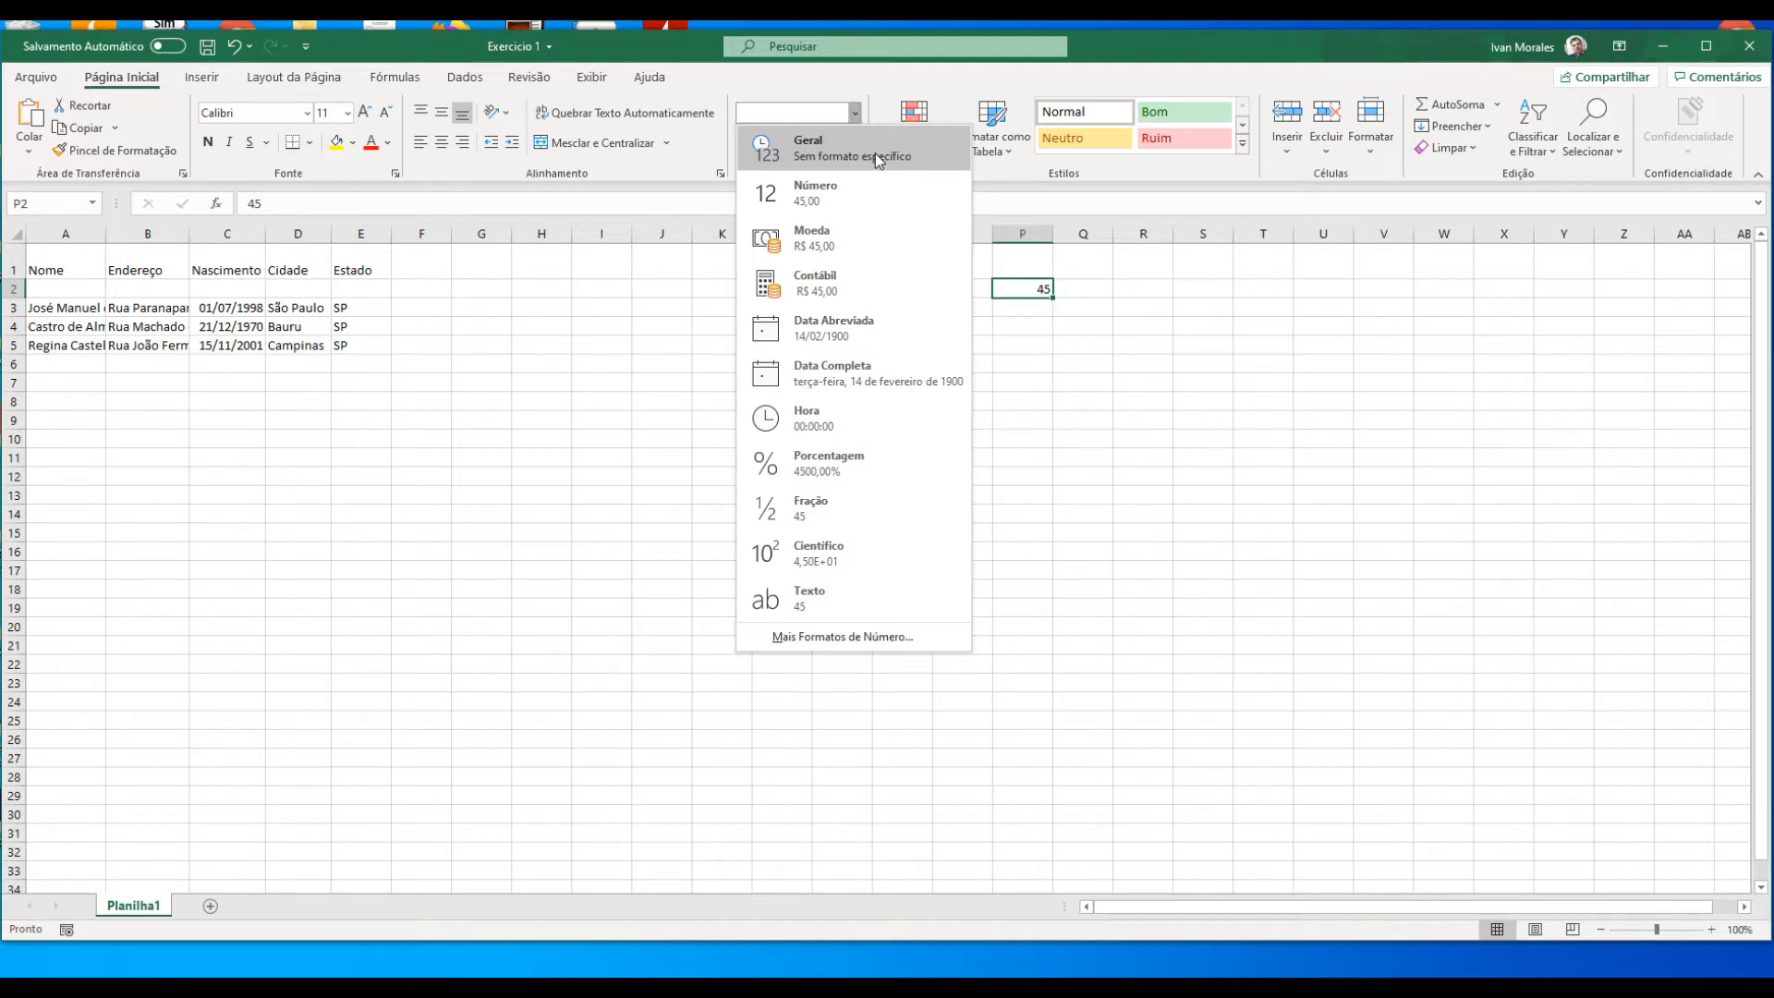
pyautogui.click(1020, 289)
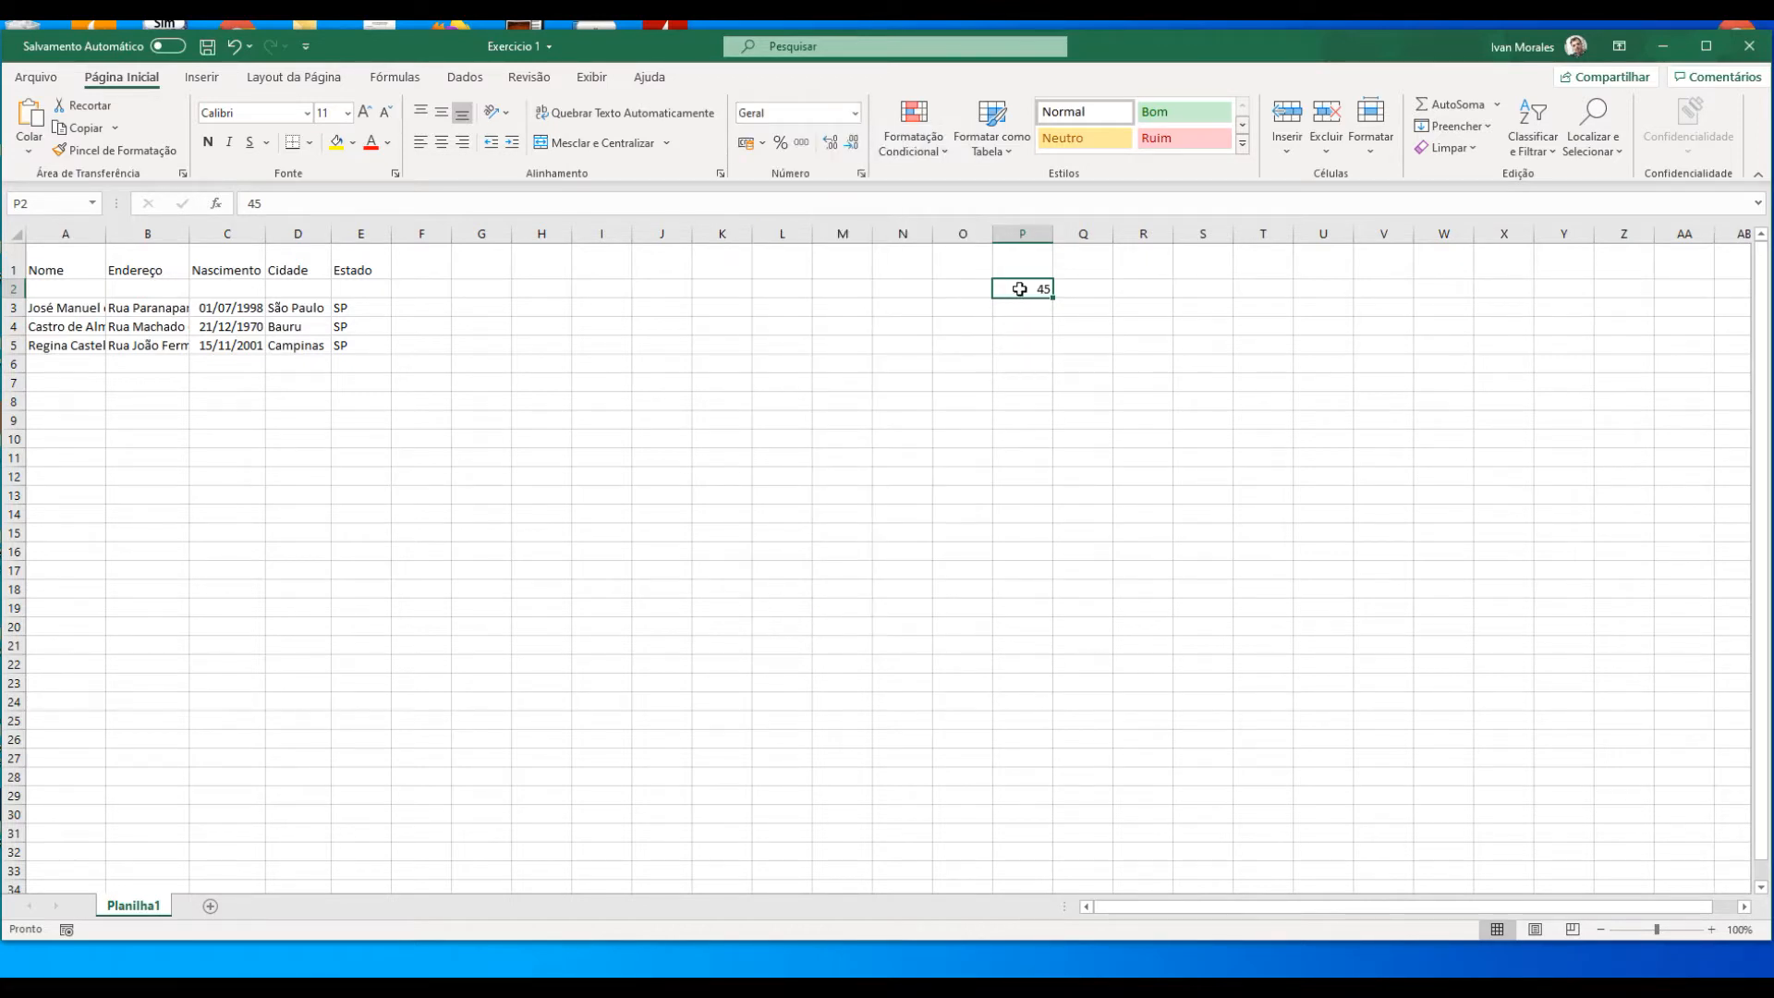
pyautogui.doubleClick(1020, 290)
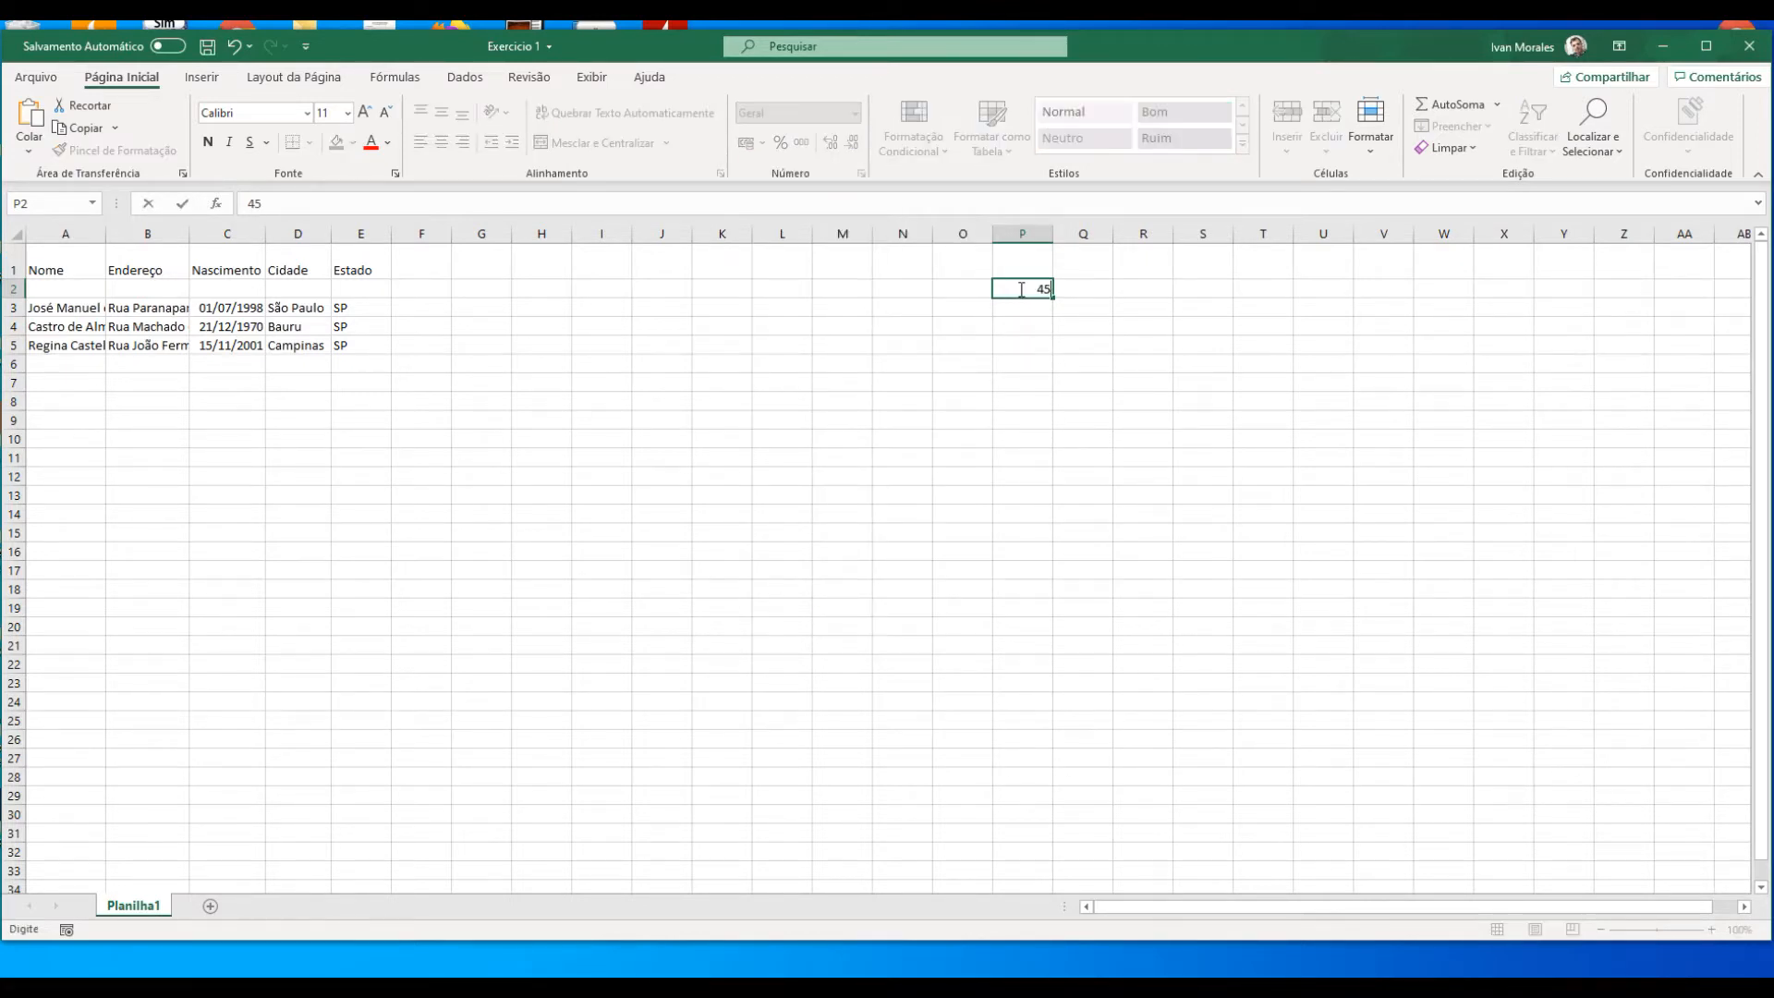
pyautogui.write(',00')
pyautogui.press('Return')
pyautogui.click(1020, 289)
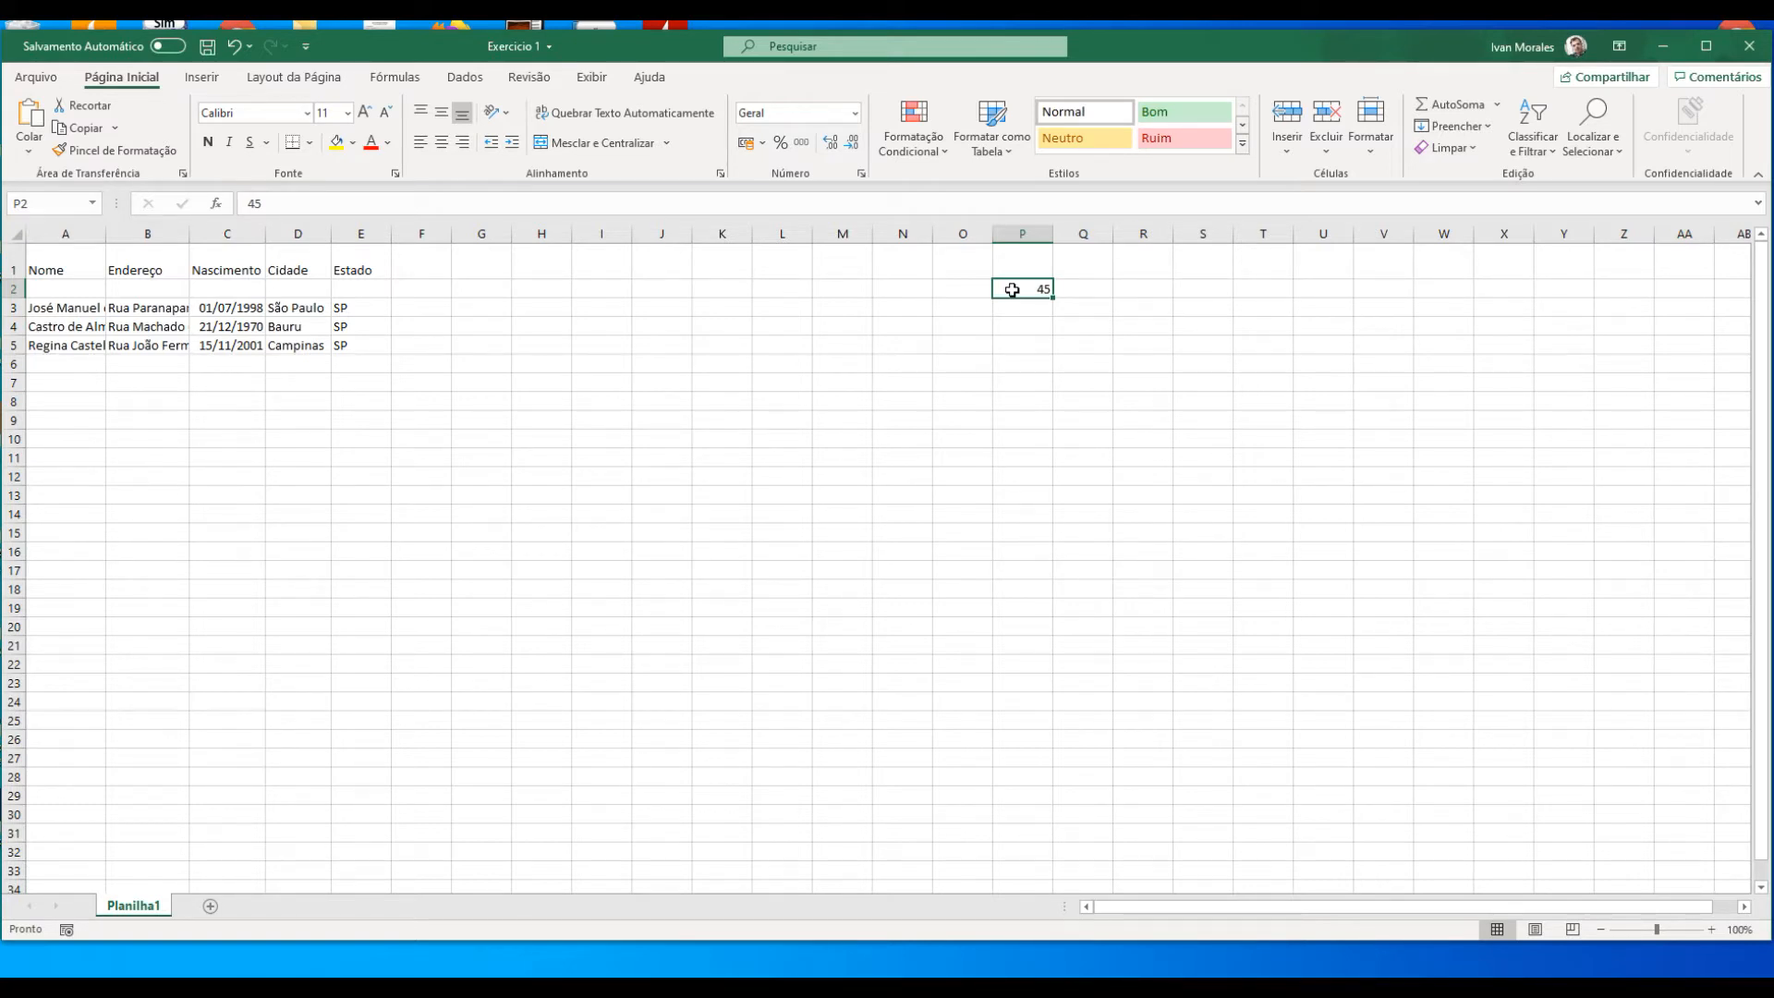
# Step: Apply the Número format to cell P2 and remove both decimal places
pyautogui.click(855, 112)
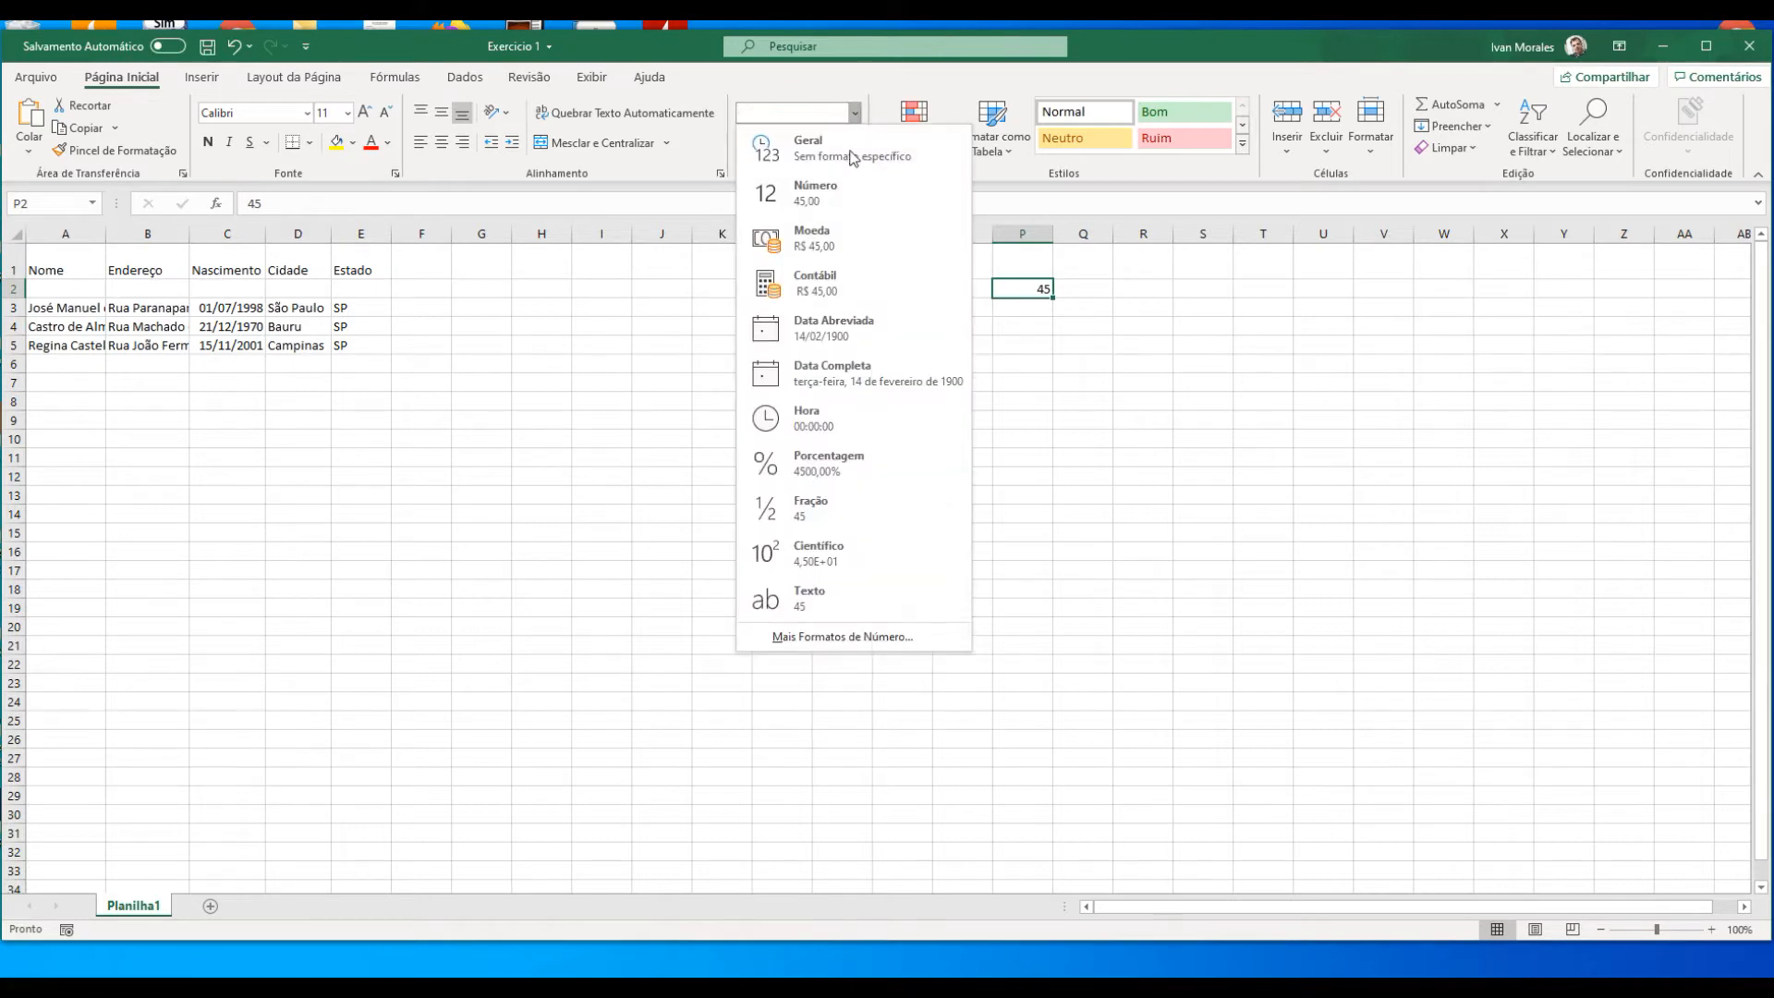
pyautogui.click(815, 192)
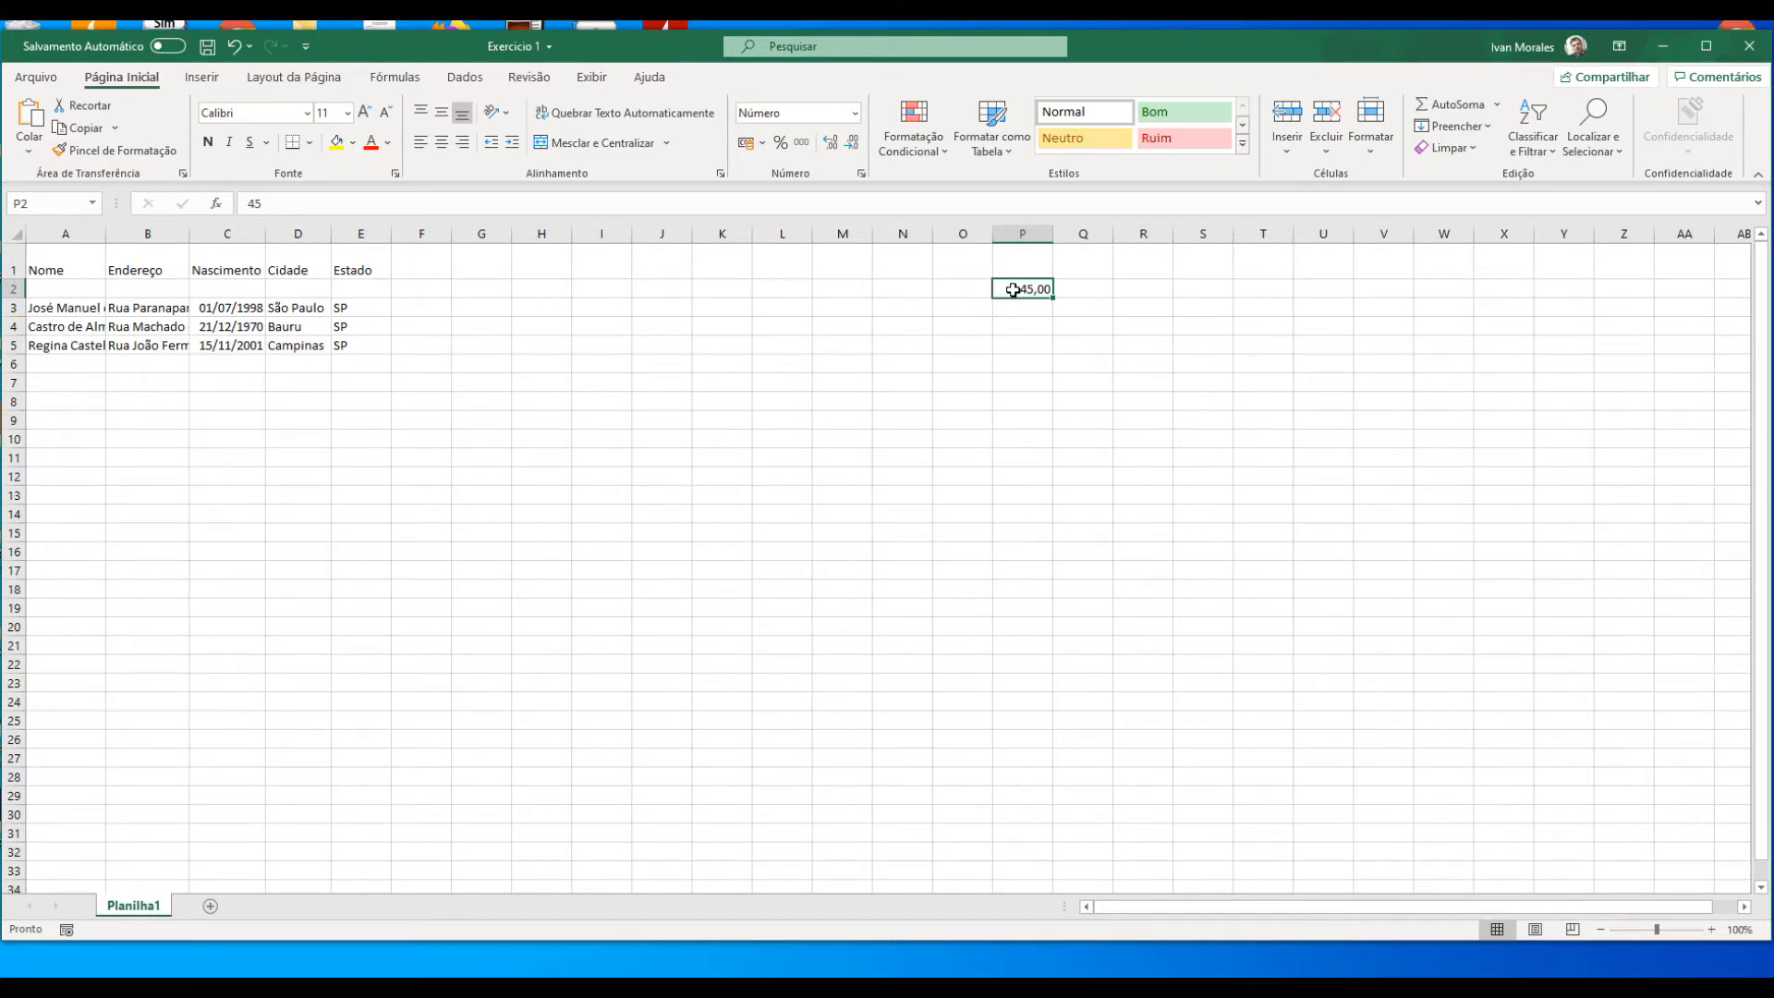
pyautogui.click(852, 146)
pyautogui.click(851, 146)
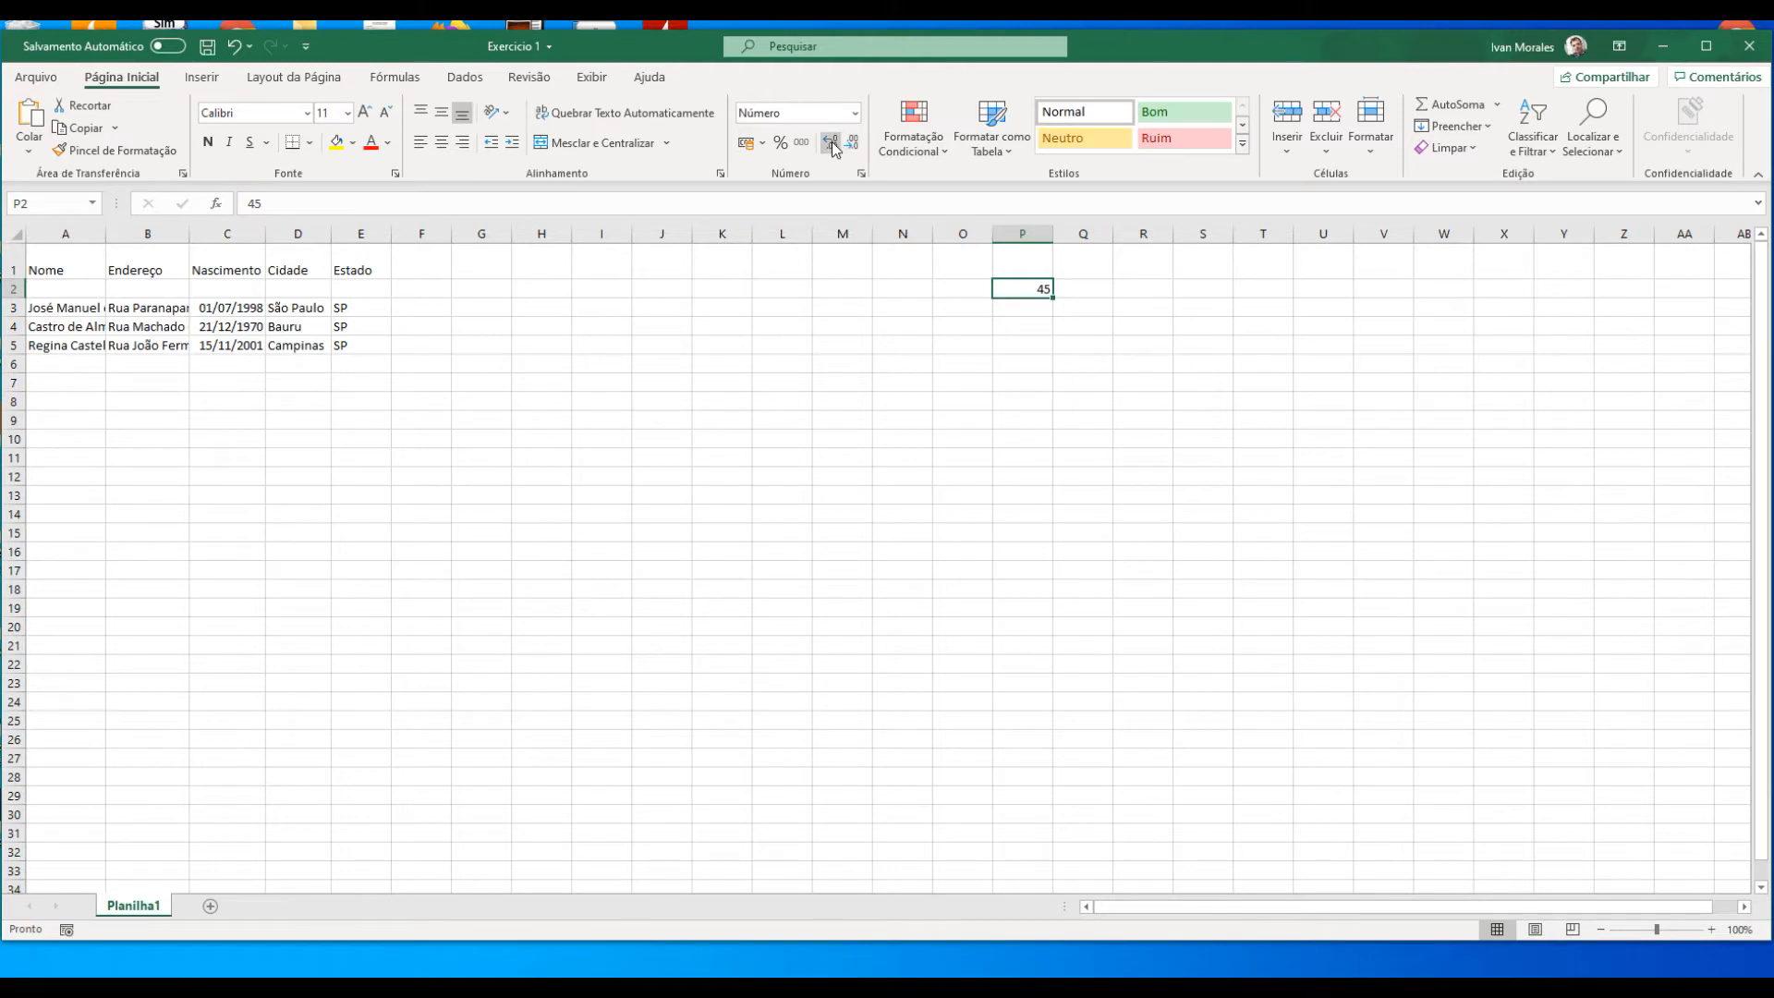
# Step: Increase the number in cell P2 to five decimal places, and reduce it back to two
pyautogui.click(831, 142)
pyautogui.click(831, 143)
pyautogui.click(831, 143)
pyautogui.click(830, 143)
pyautogui.click(831, 143)
pyautogui.click(851, 145)
pyautogui.click(851, 146)
pyautogui.click(851, 145)
# Step: Replace the contents of cell P2 with the date 28/03/2020
pyautogui.click(856, 113)
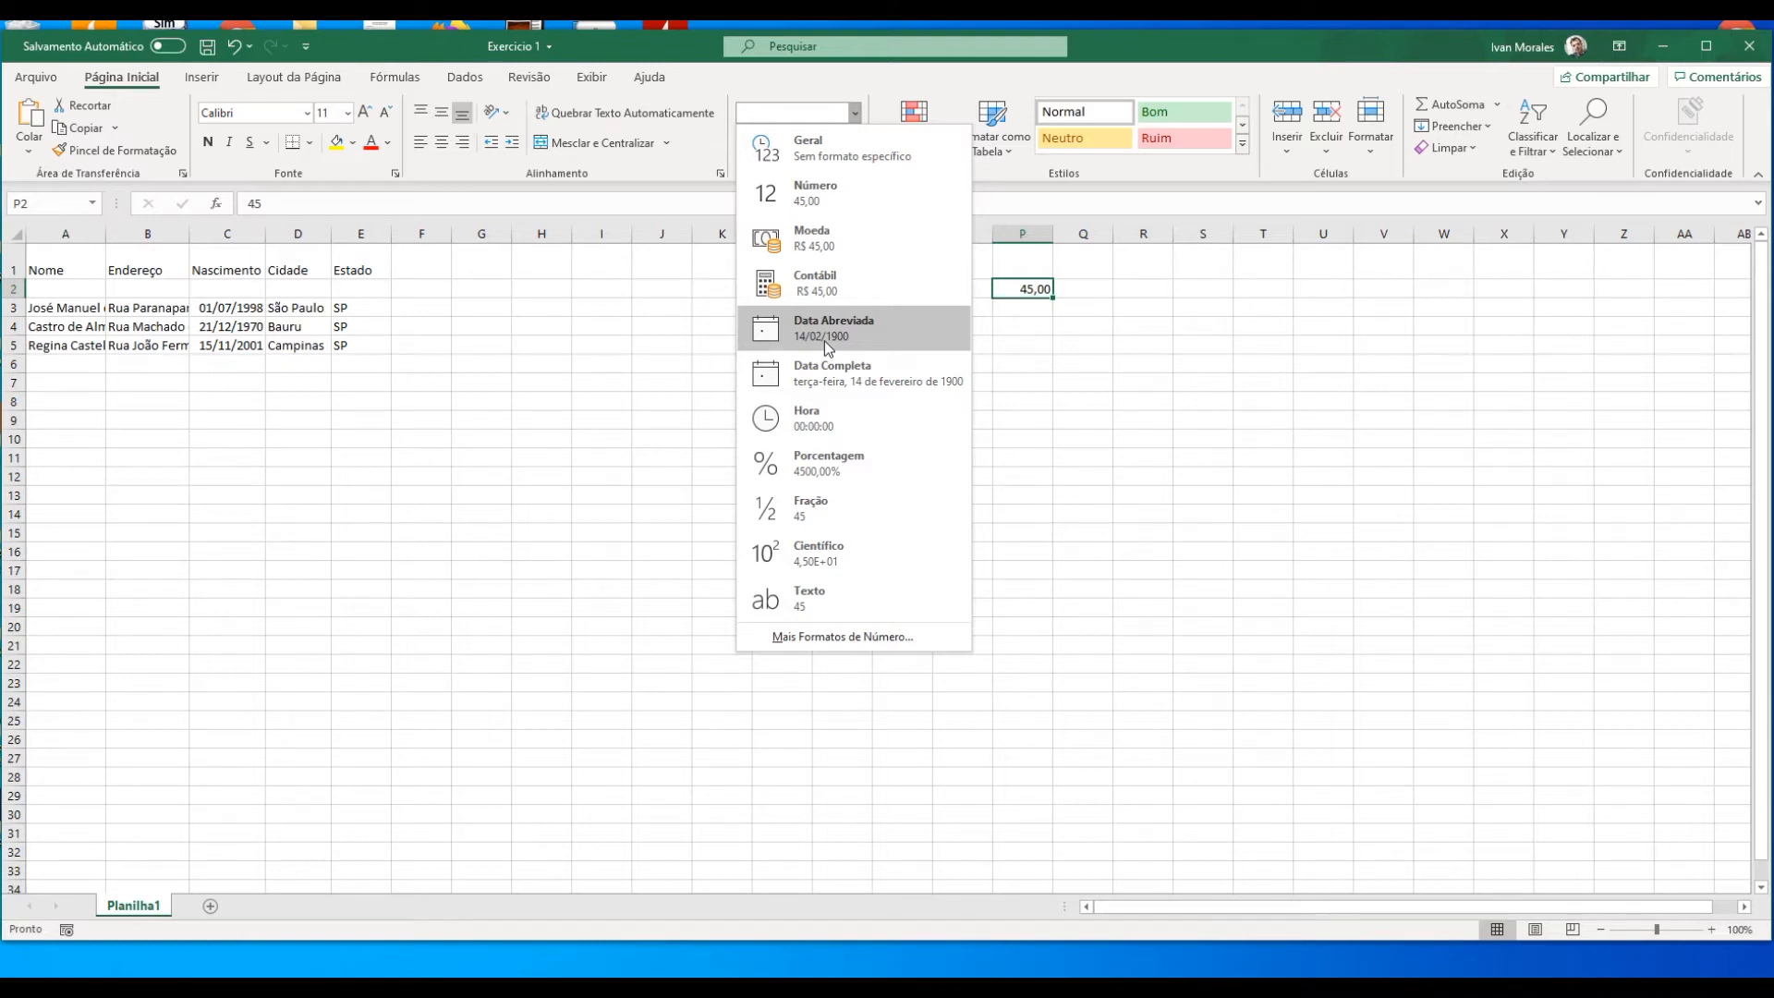
pyautogui.click(1028, 282)
pyautogui.write('28/03/2020')
pyautogui.press('Return')
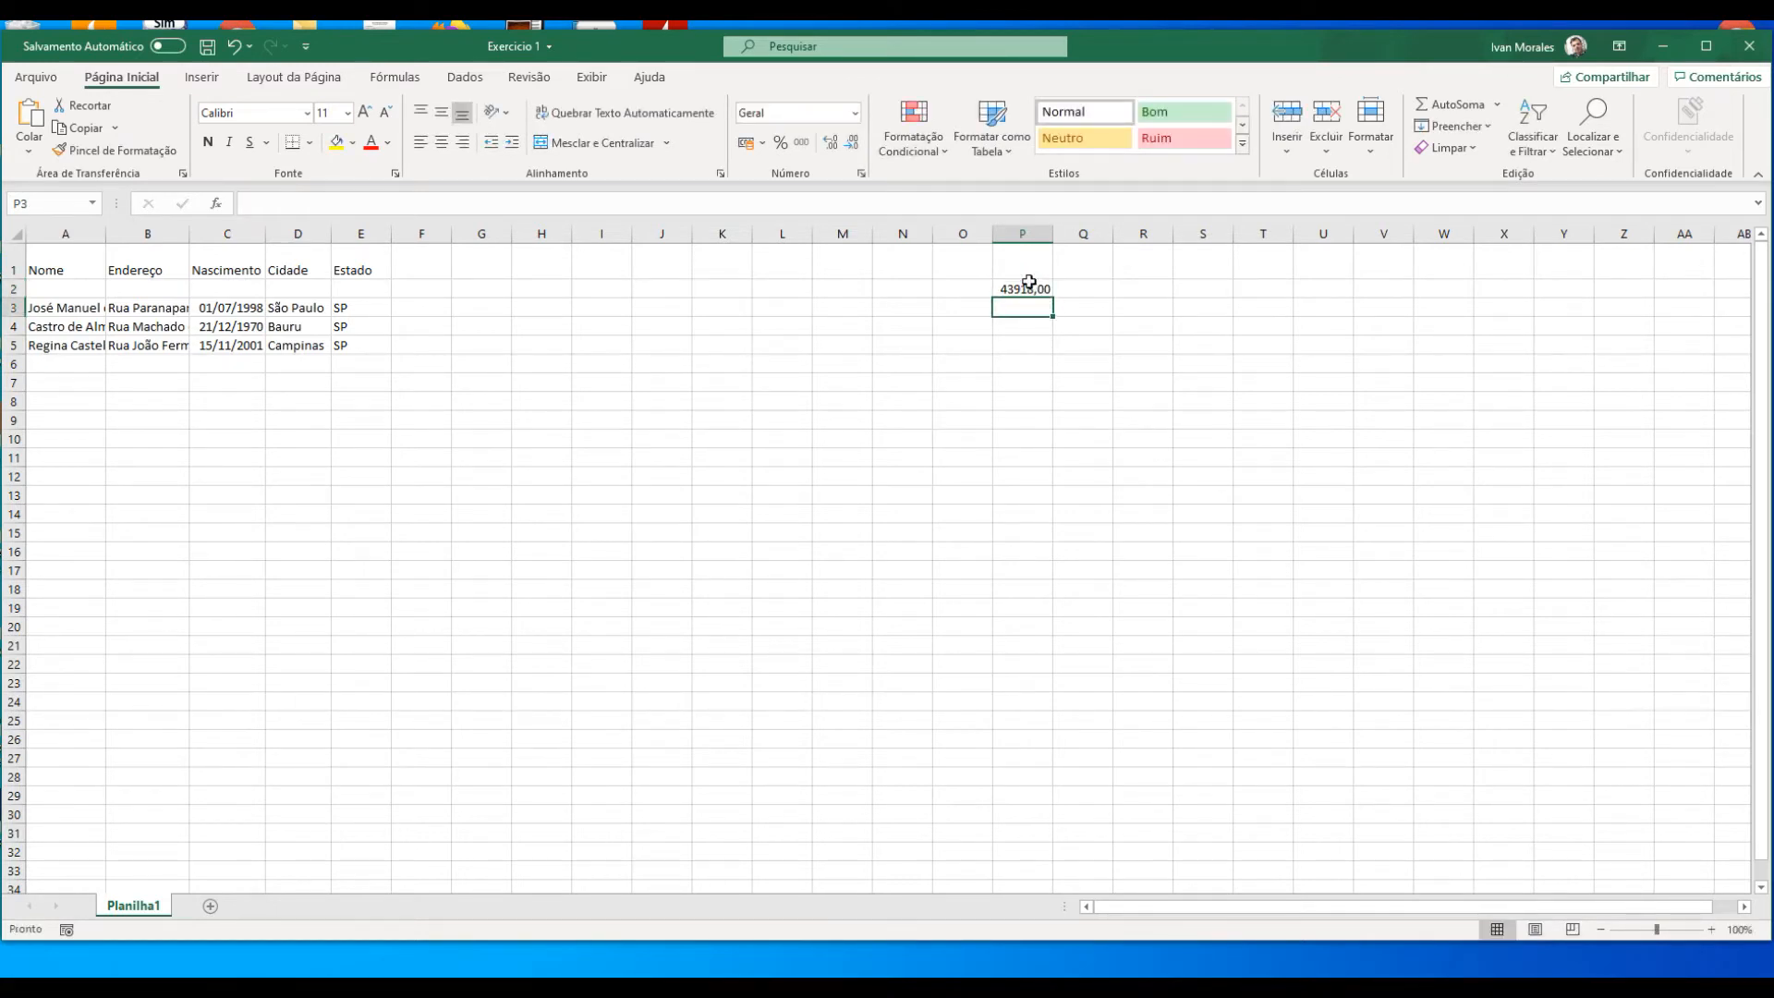
# Step: Reapply the Número format to cell P2, and switch it to the Data Abreviada format
pyautogui.click(1028, 281)
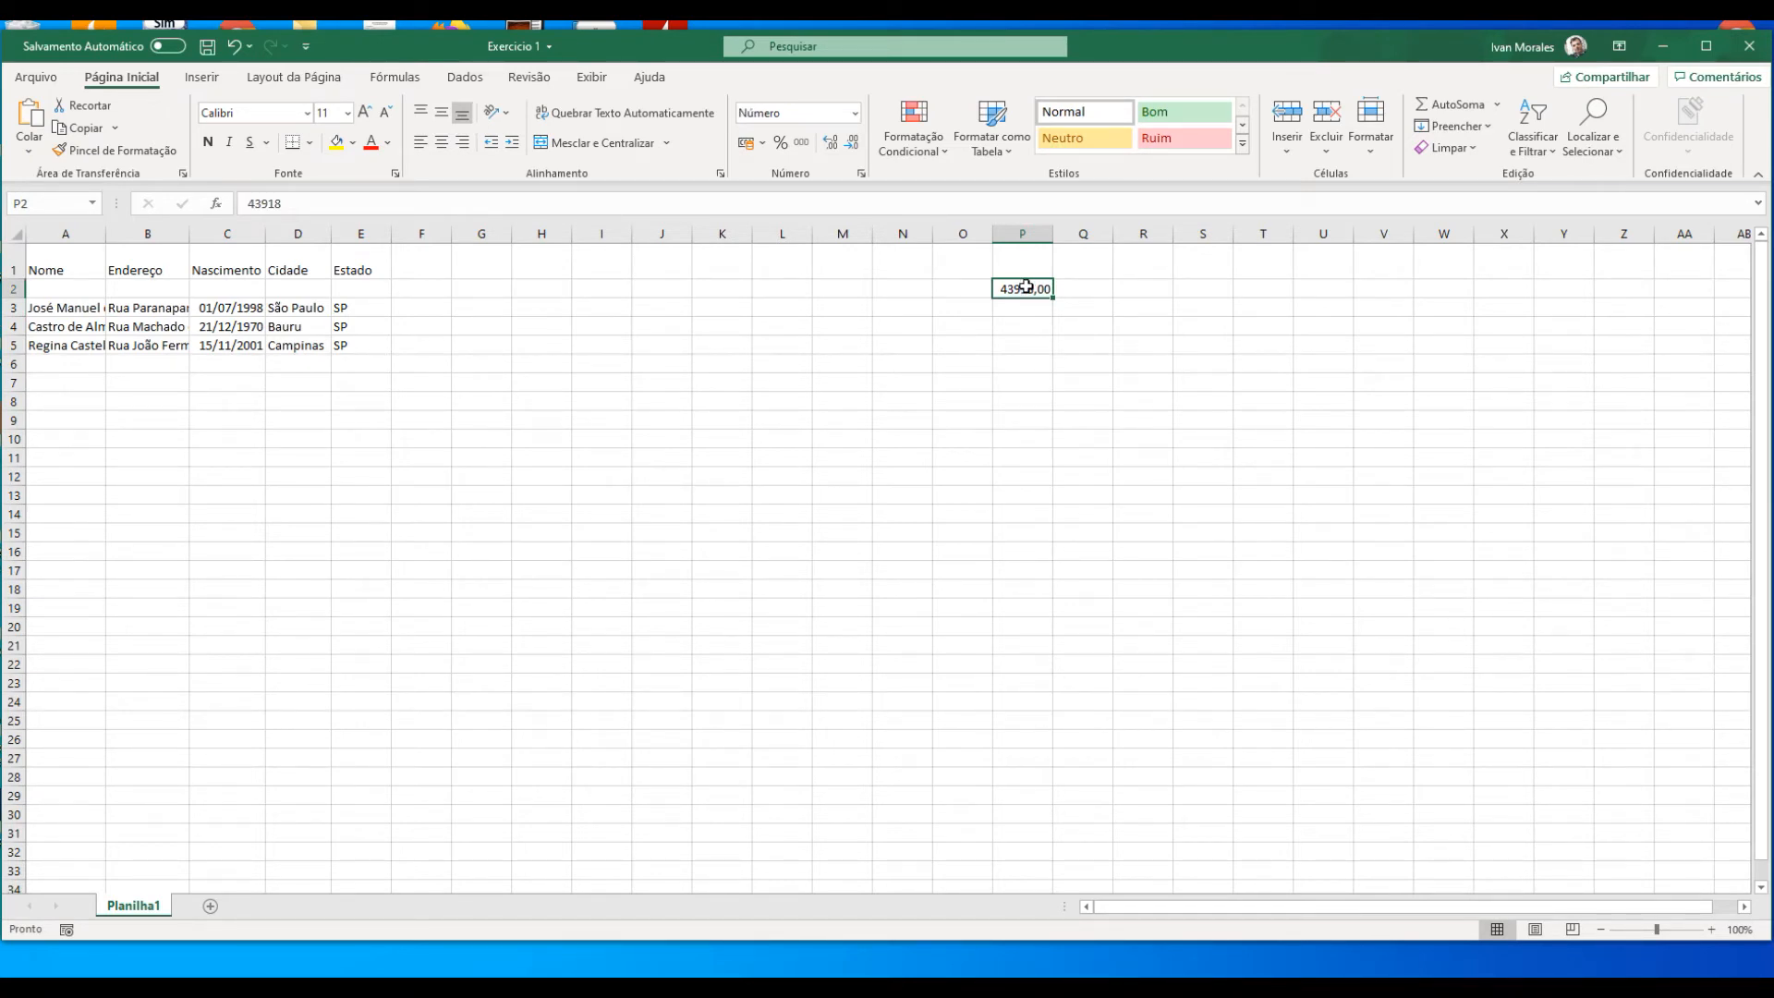
pyautogui.click(855, 116)
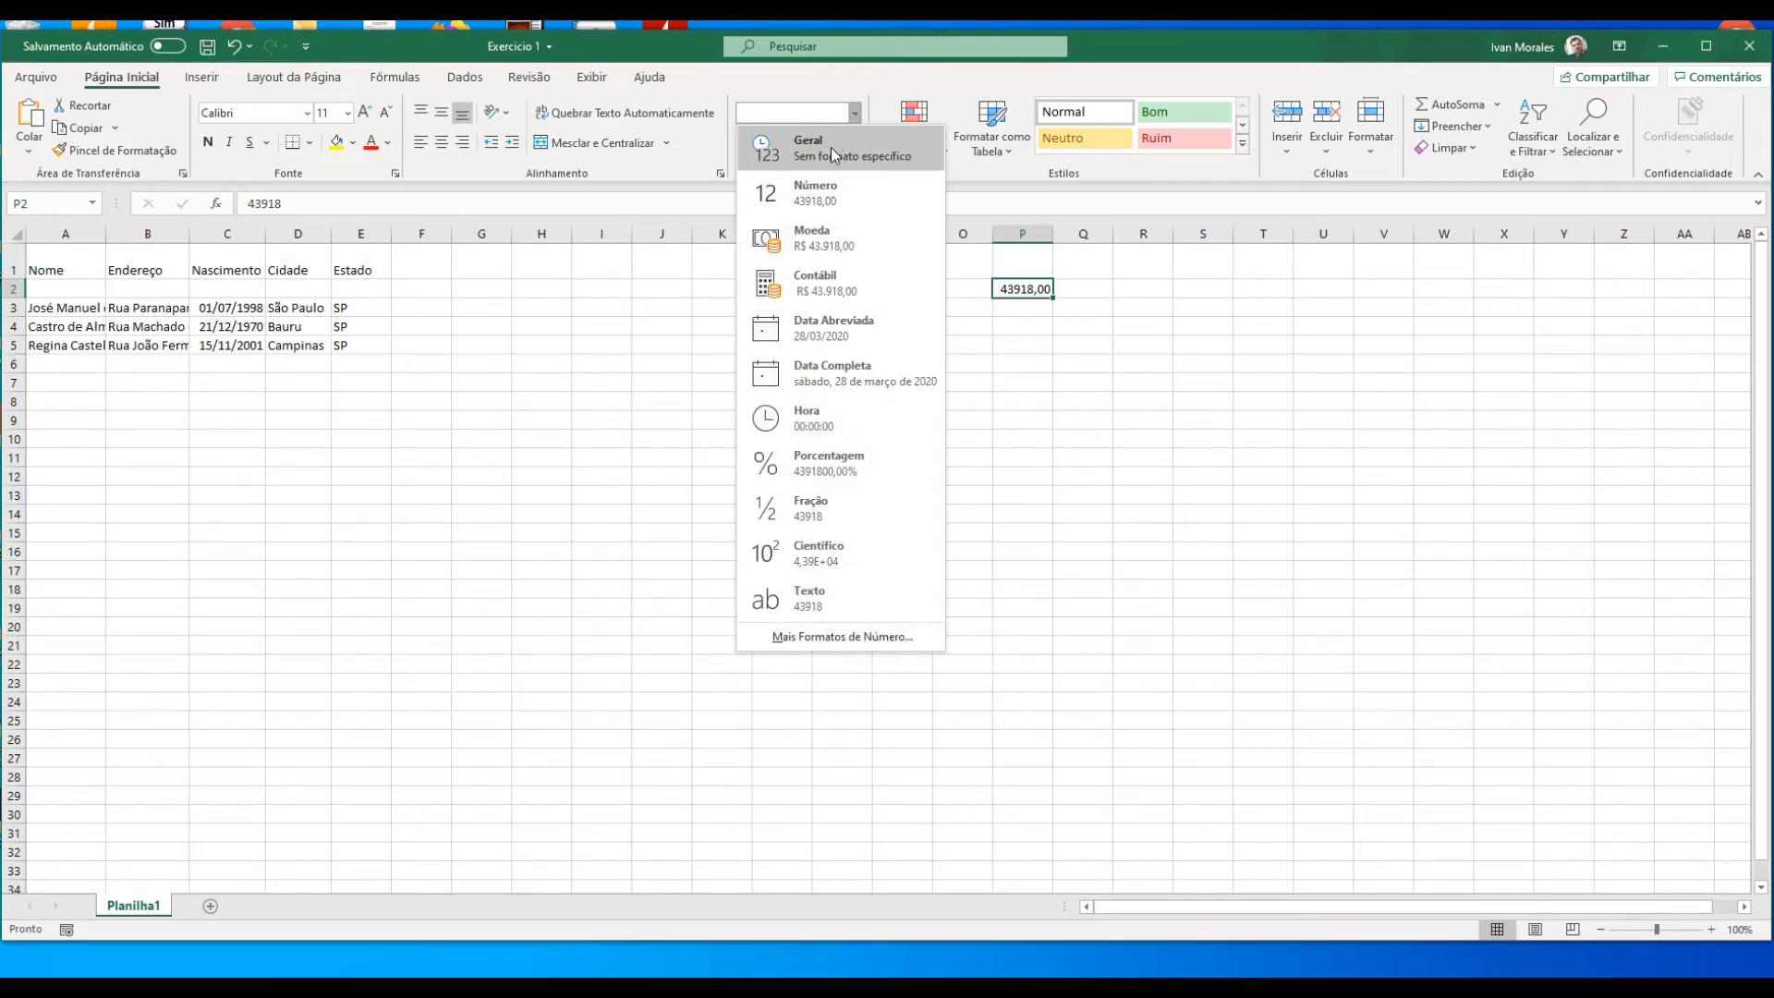
pyautogui.click(854, 118)
pyautogui.click(855, 118)
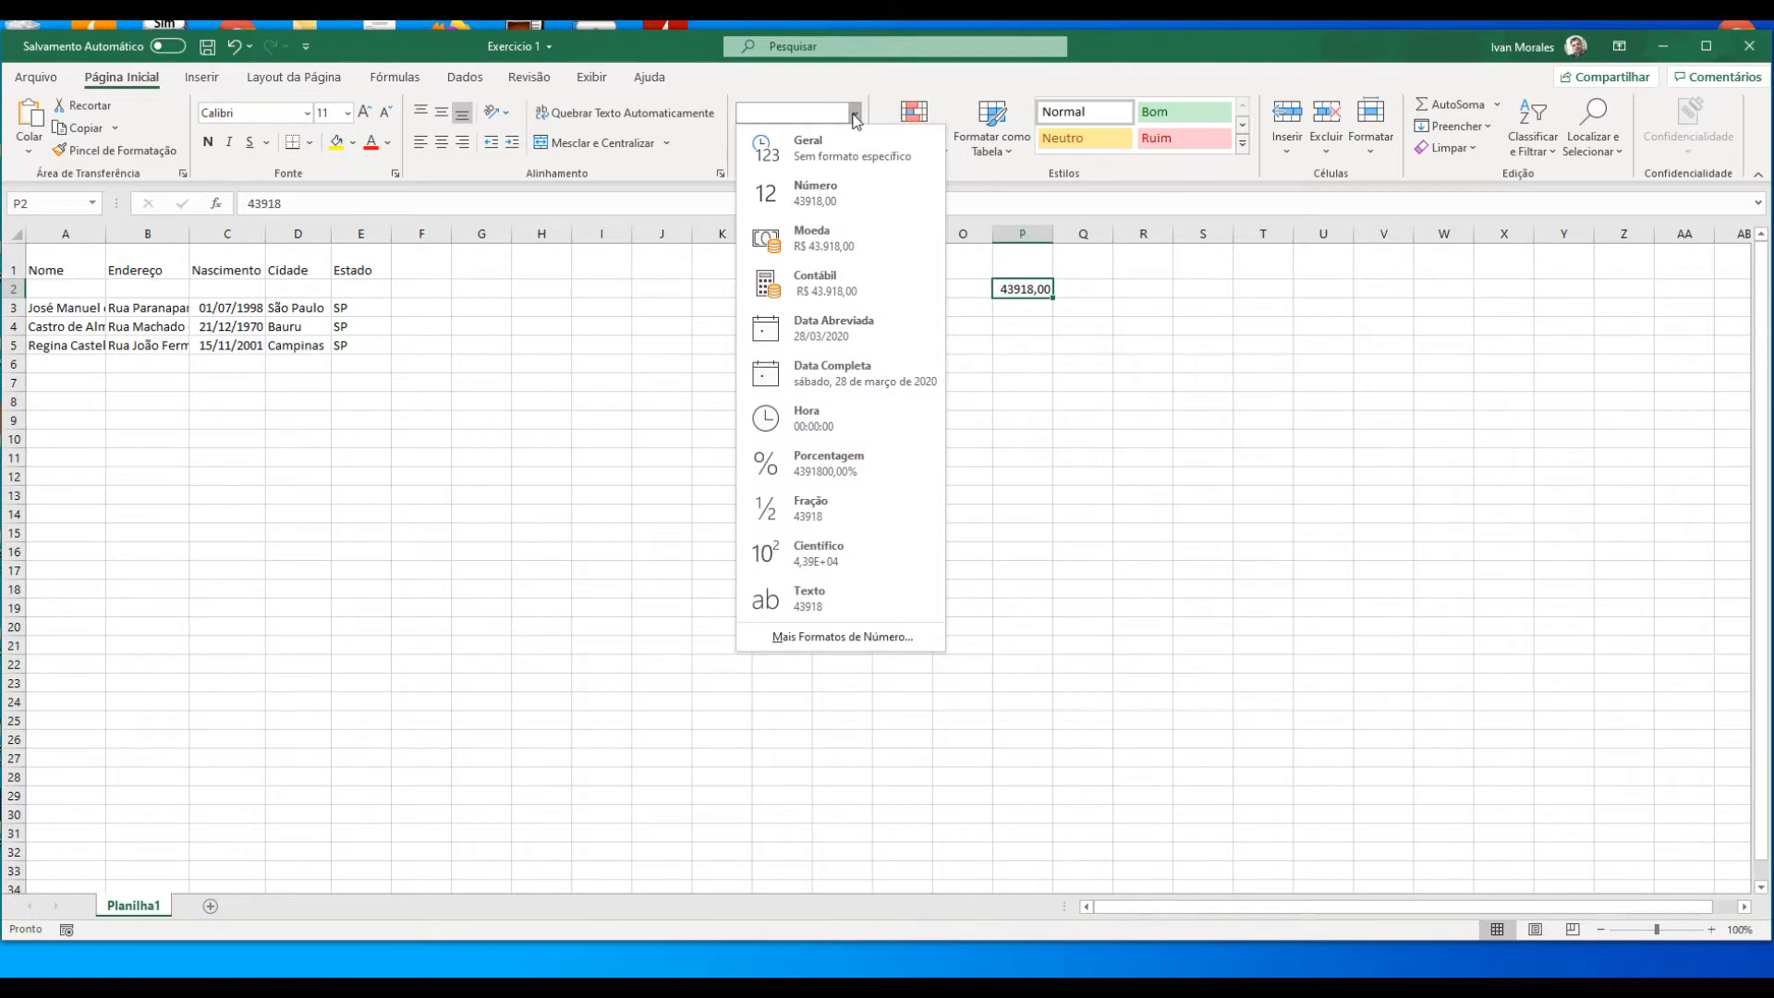
pyautogui.click(851, 194)
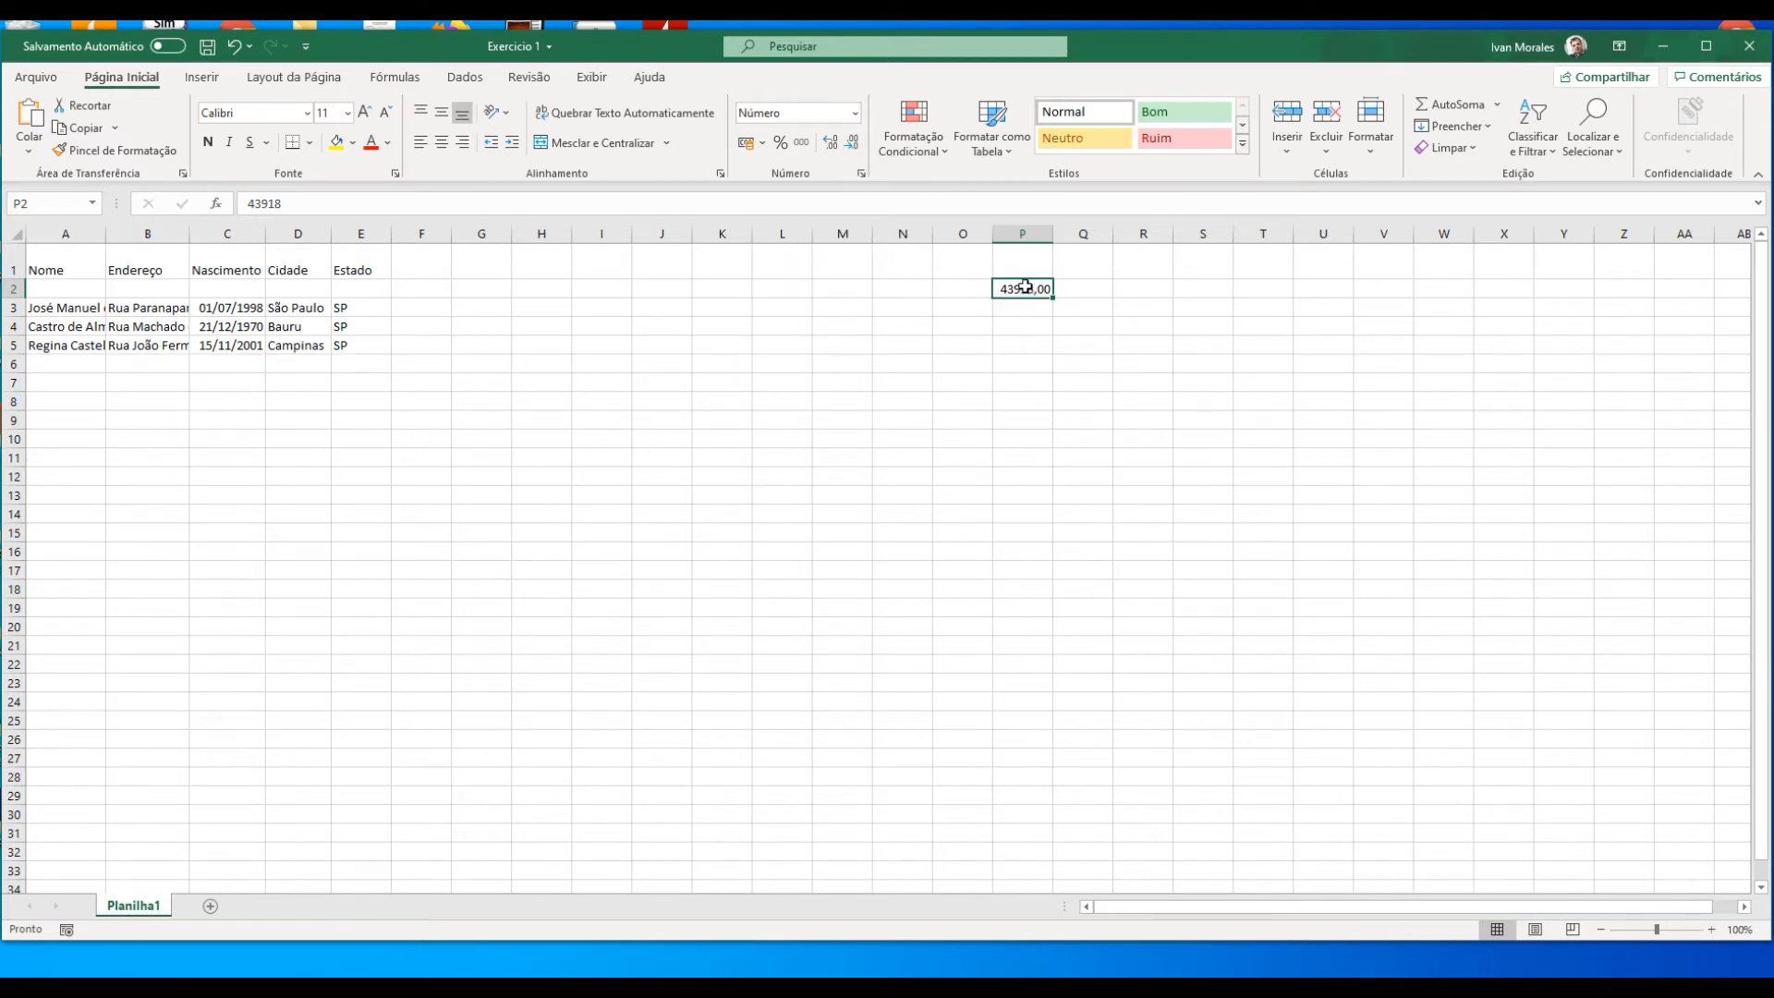
pyautogui.click(854, 114)
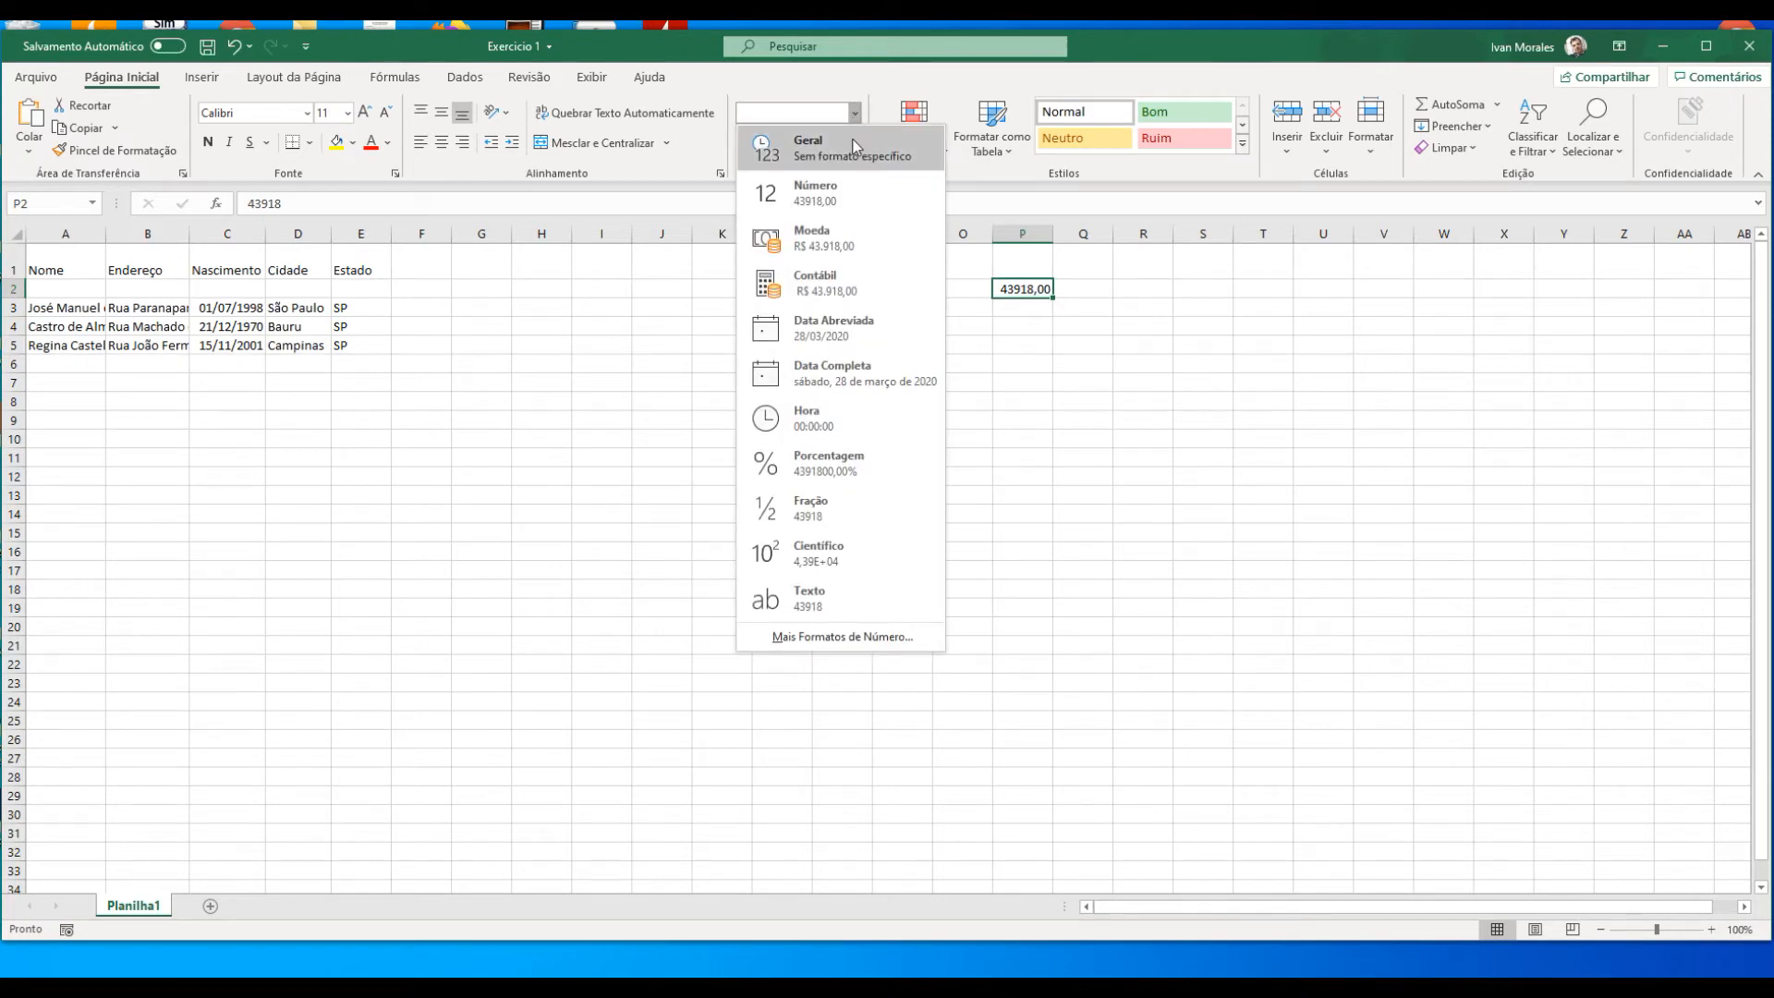
pyautogui.click(845, 192)
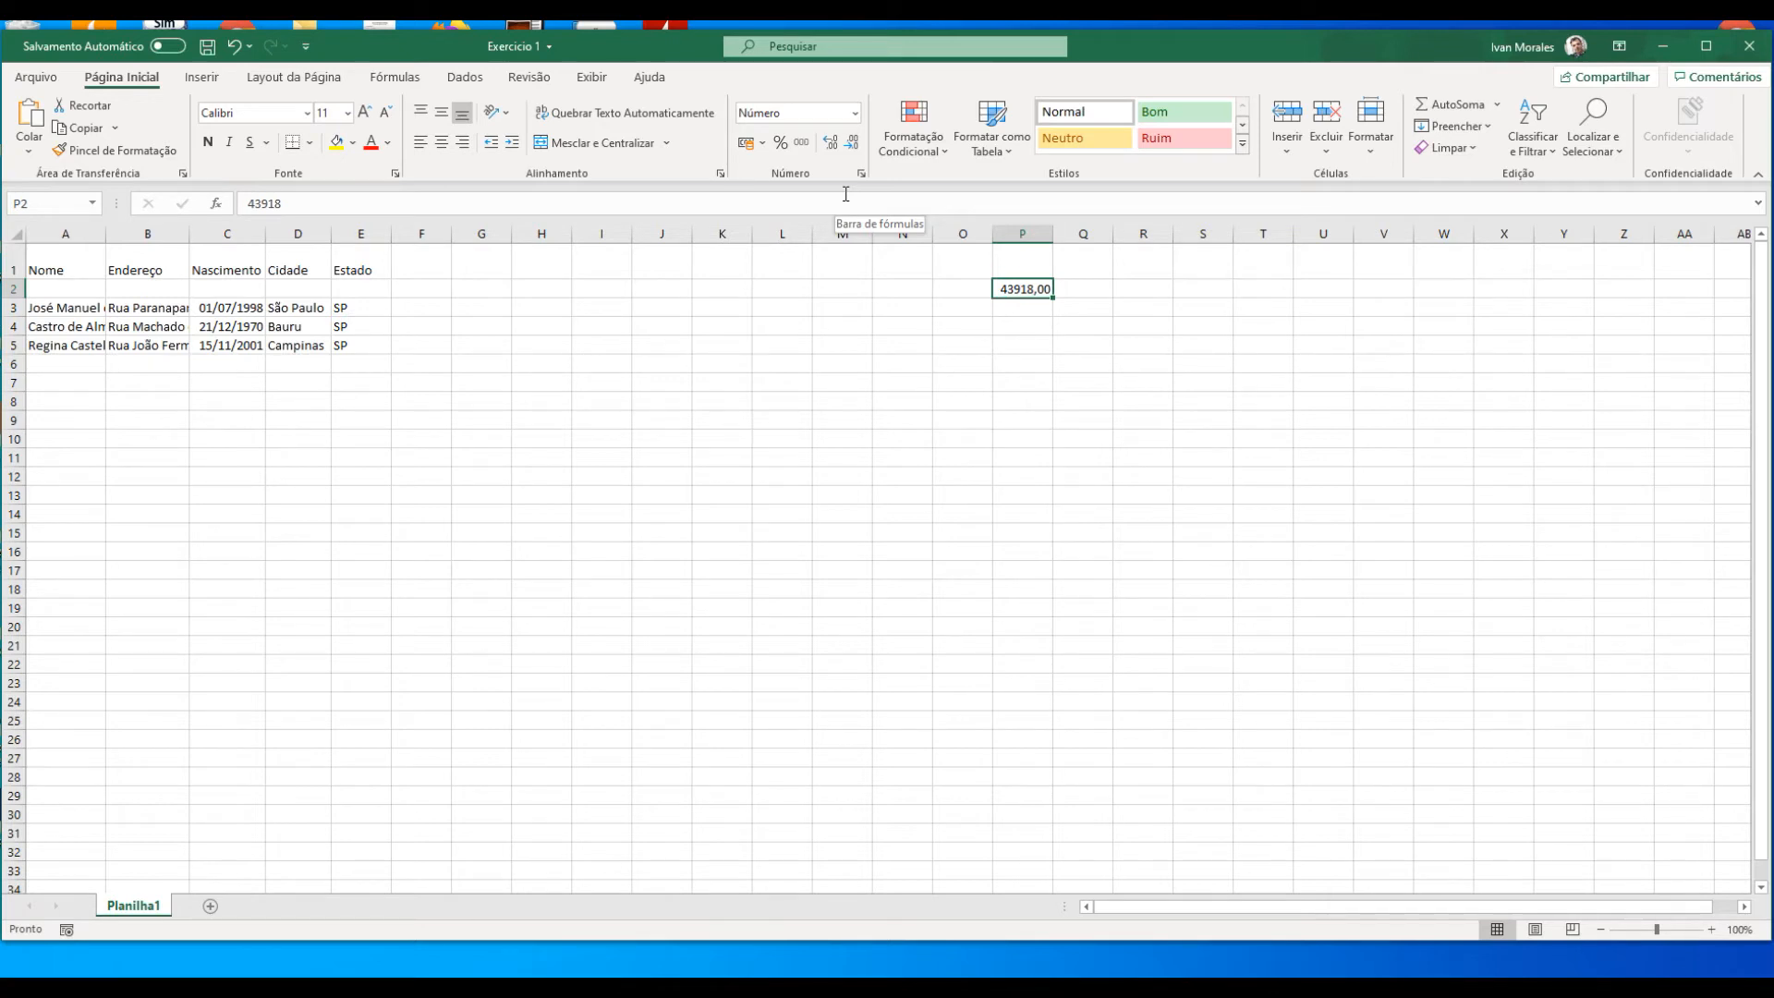
pyautogui.click(855, 113)
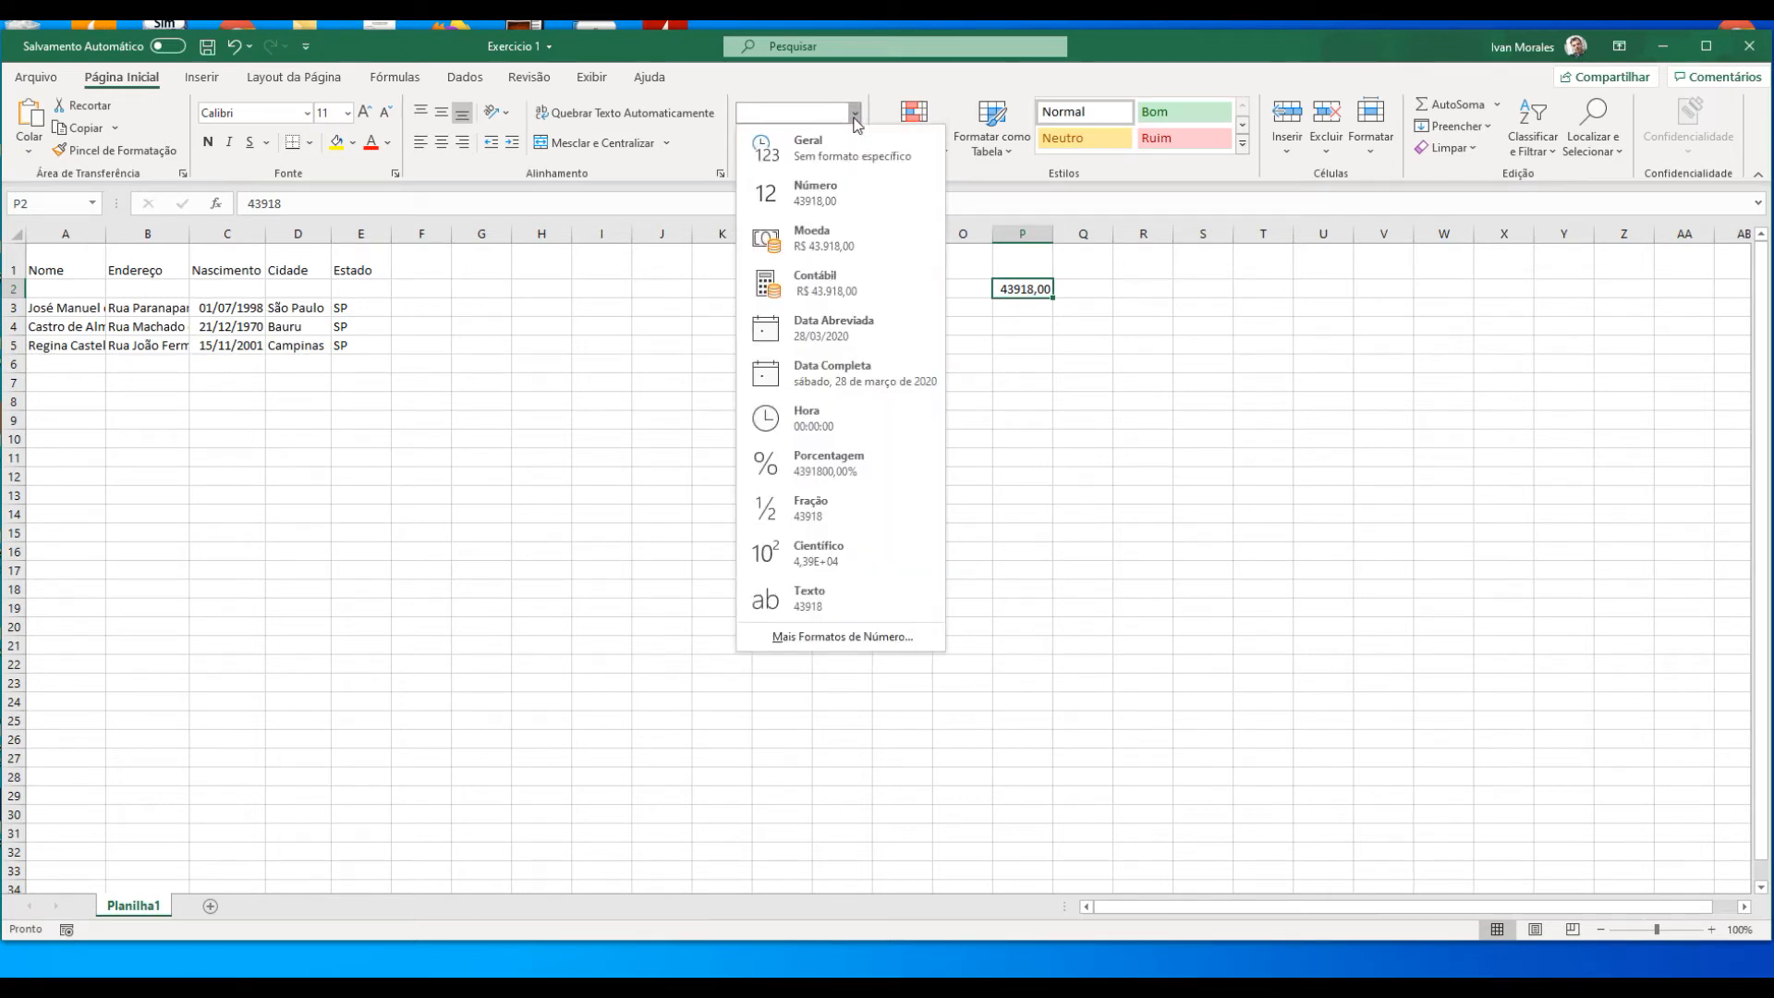
pyautogui.click(841, 327)
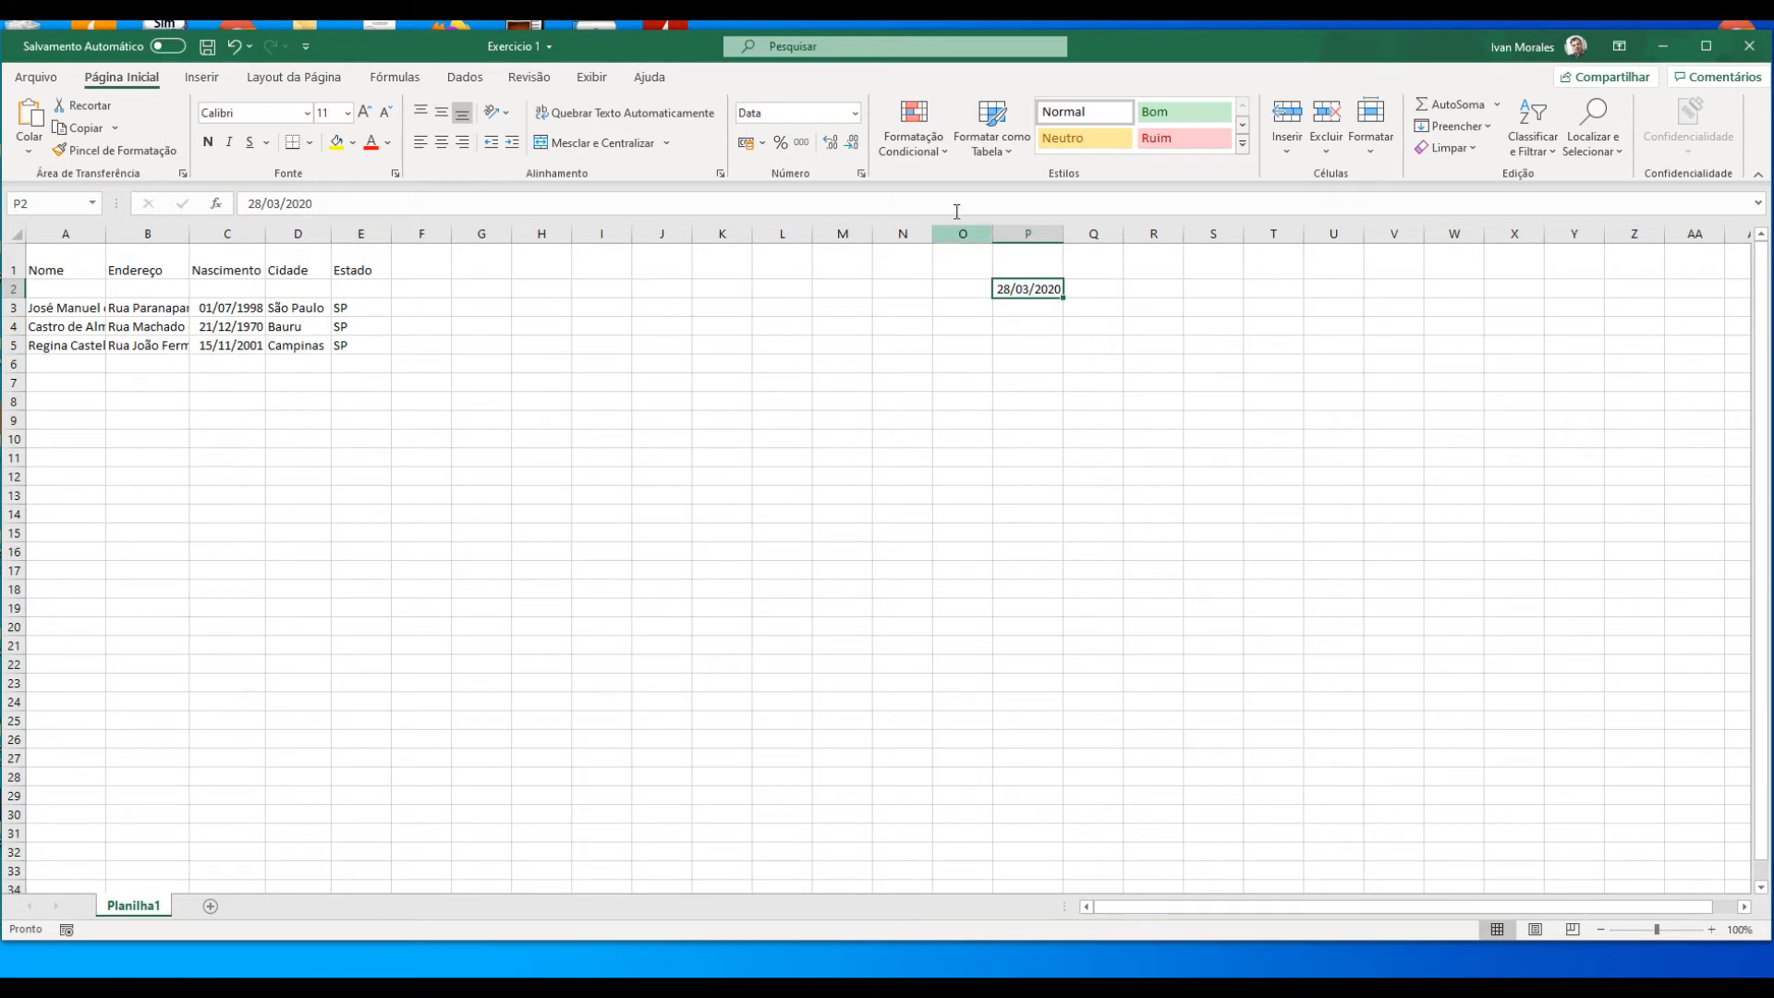
# Step: Switch cell P2 through the Geral and Número formats and back to Data Abreviada
pyautogui.click(854, 113)
pyautogui.click(852, 145)
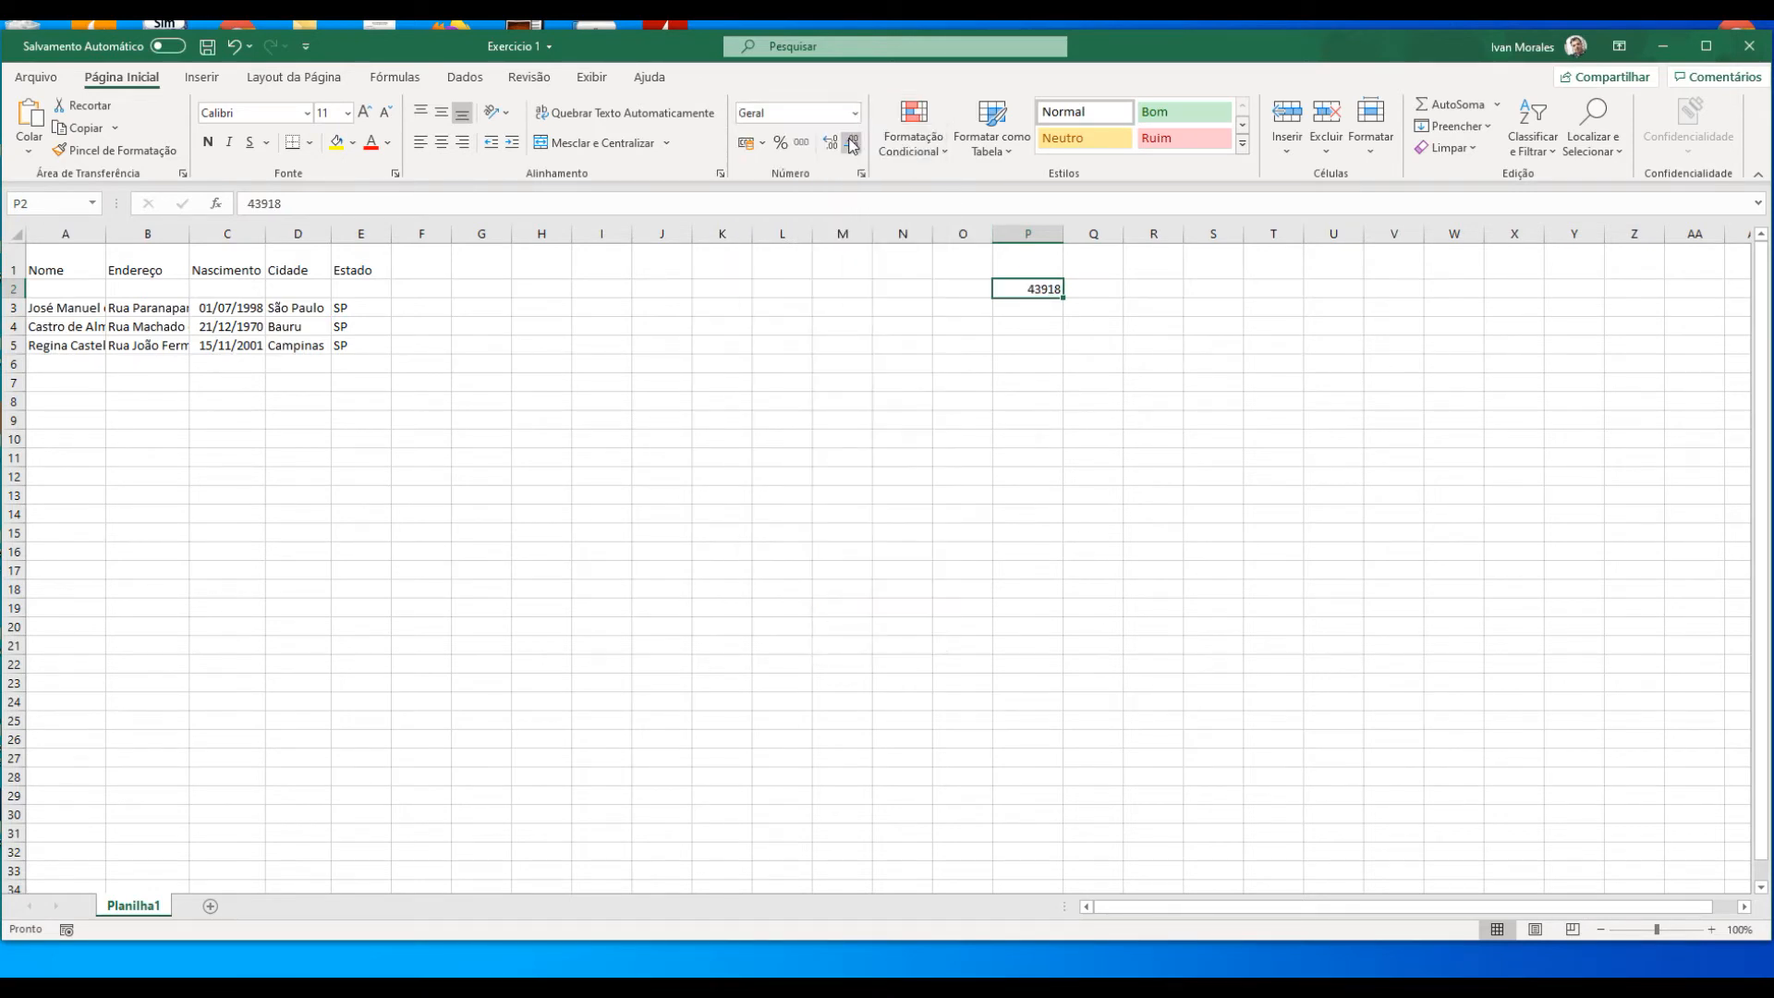
pyautogui.click(855, 113)
pyautogui.click(857, 196)
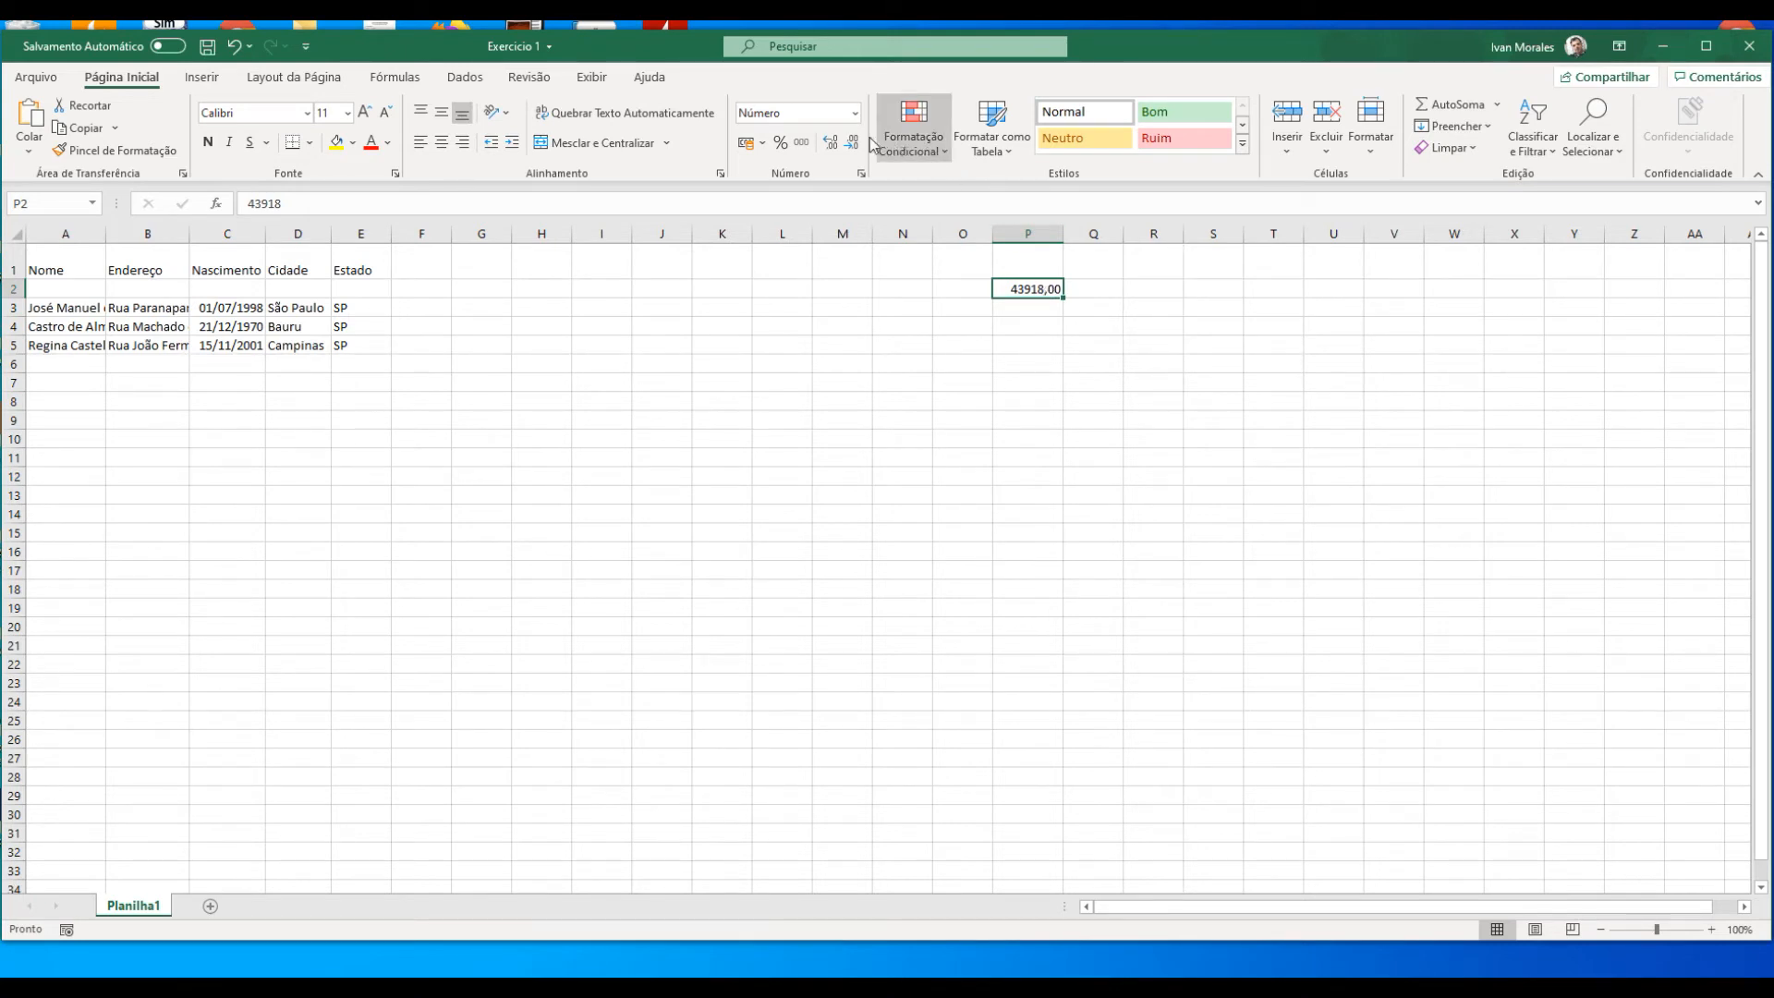
pyautogui.click(856, 113)
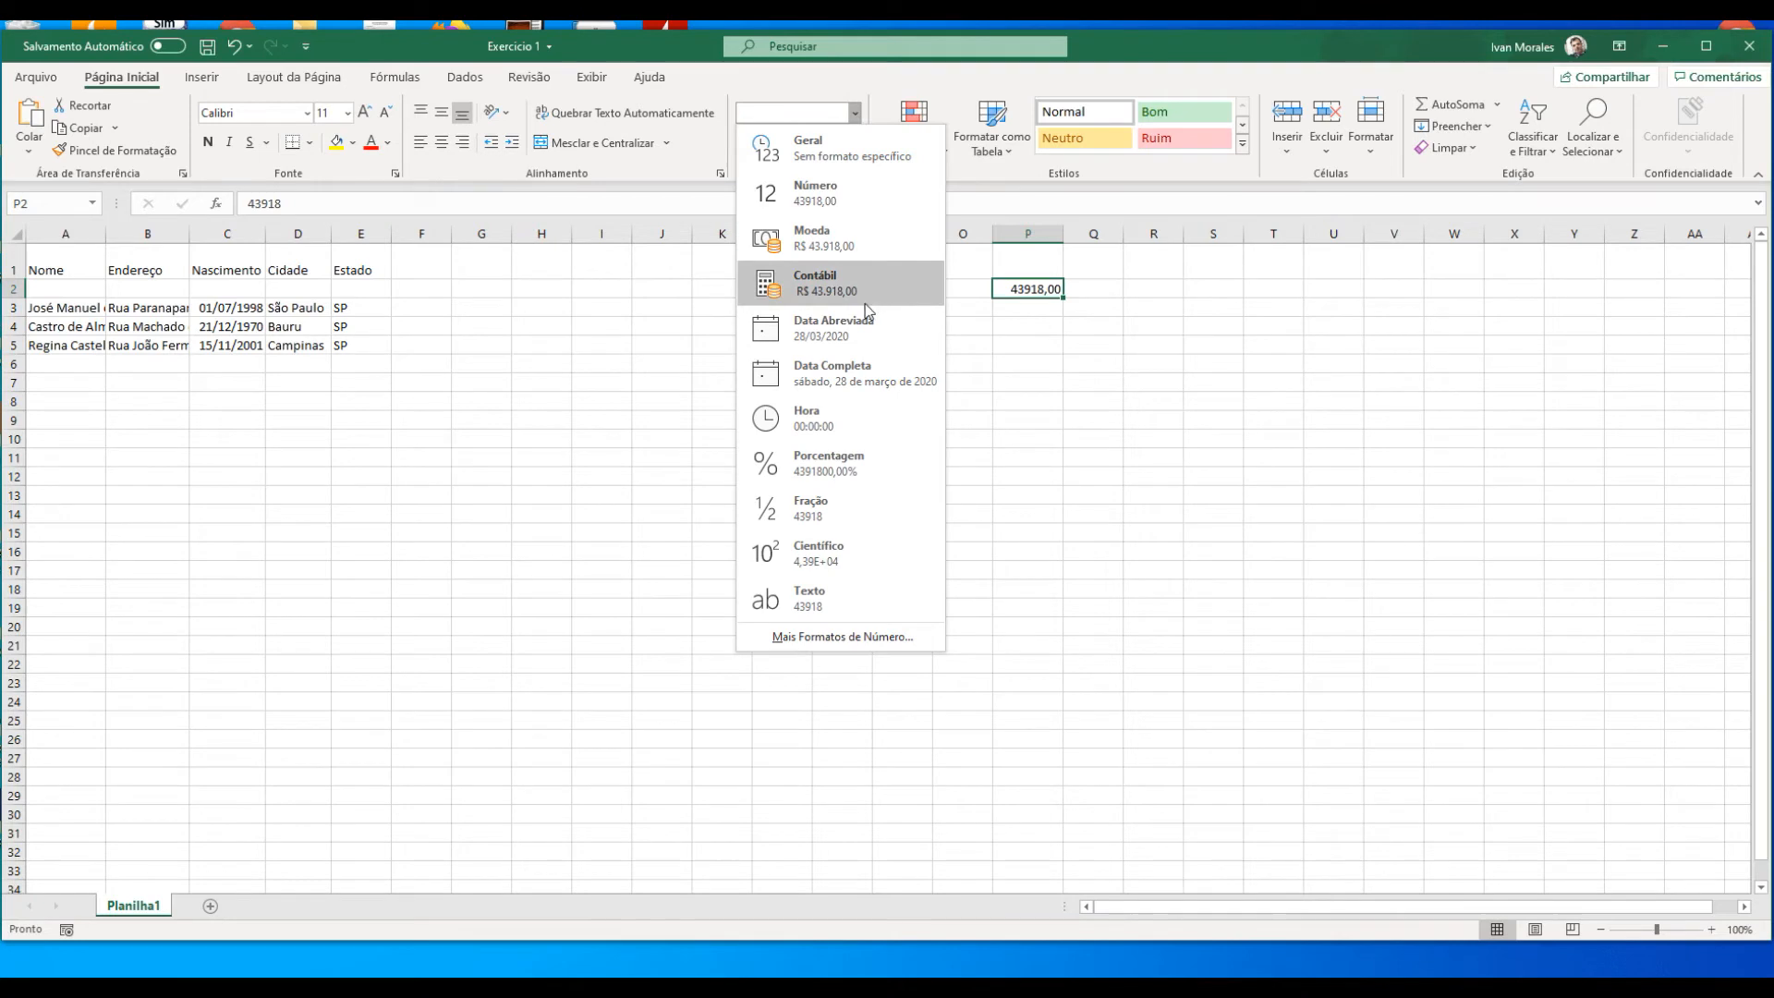
pyautogui.click(854, 332)
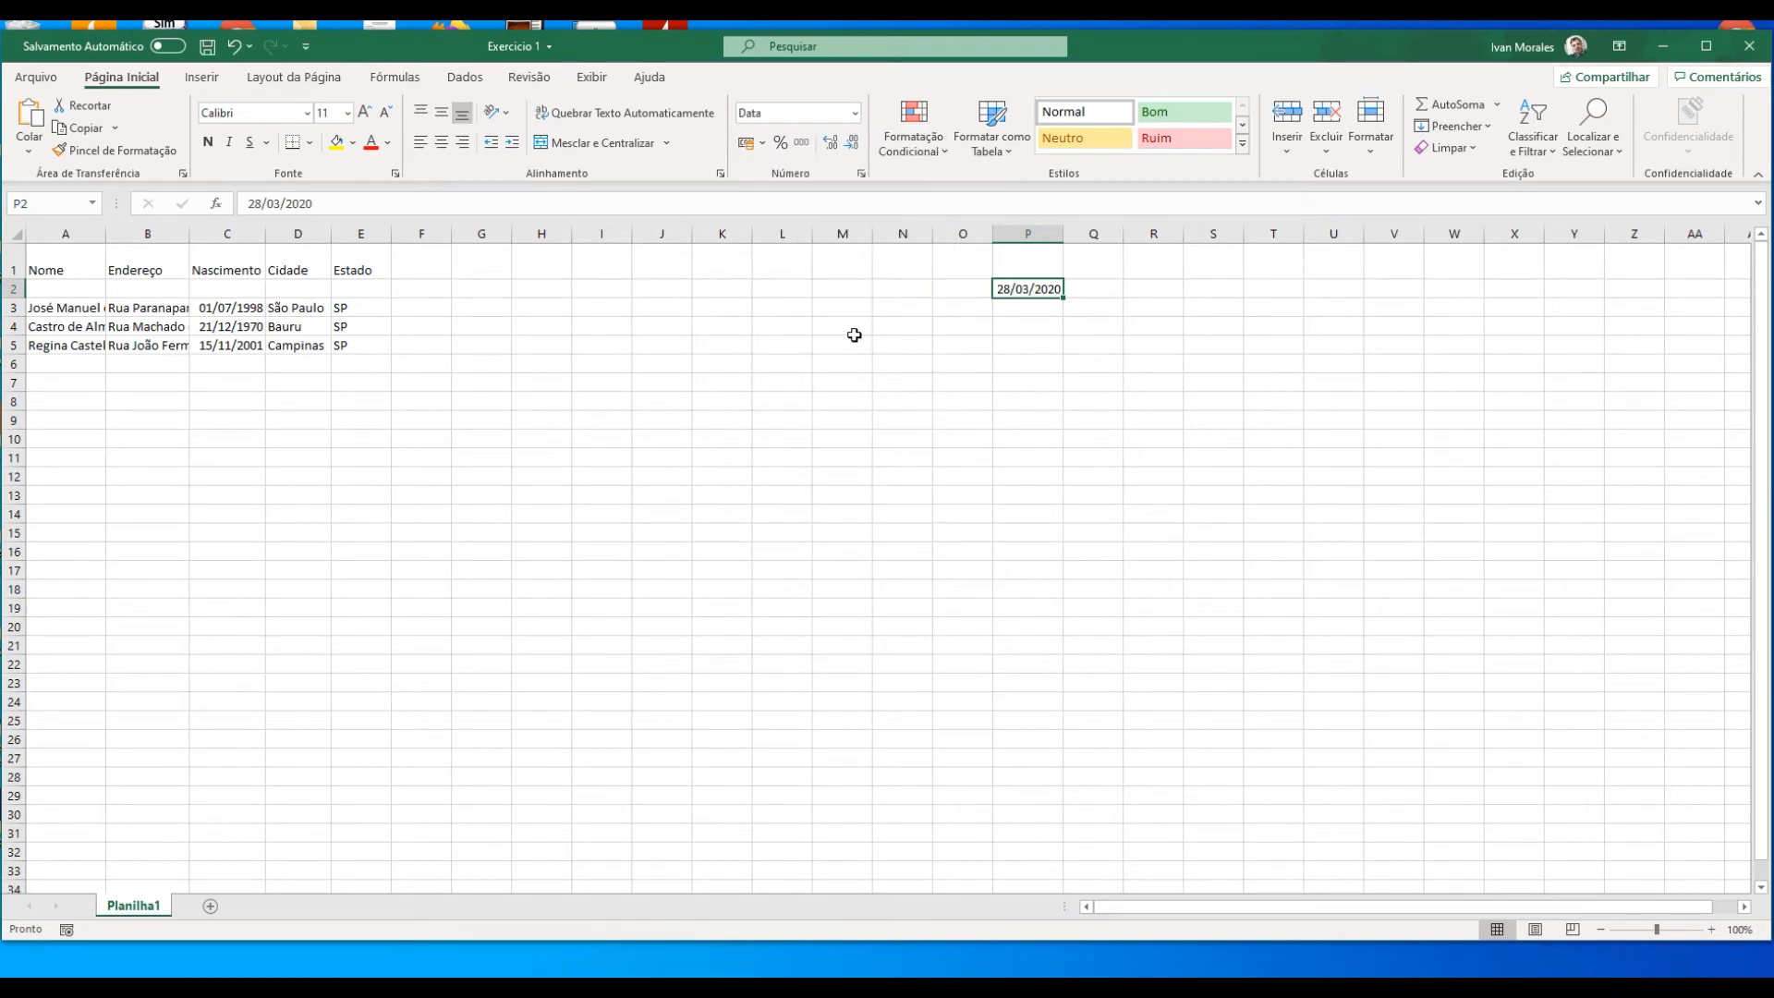
# Step: Format the date in cell P2 as Data Completa
pyautogui.click(856, 113)
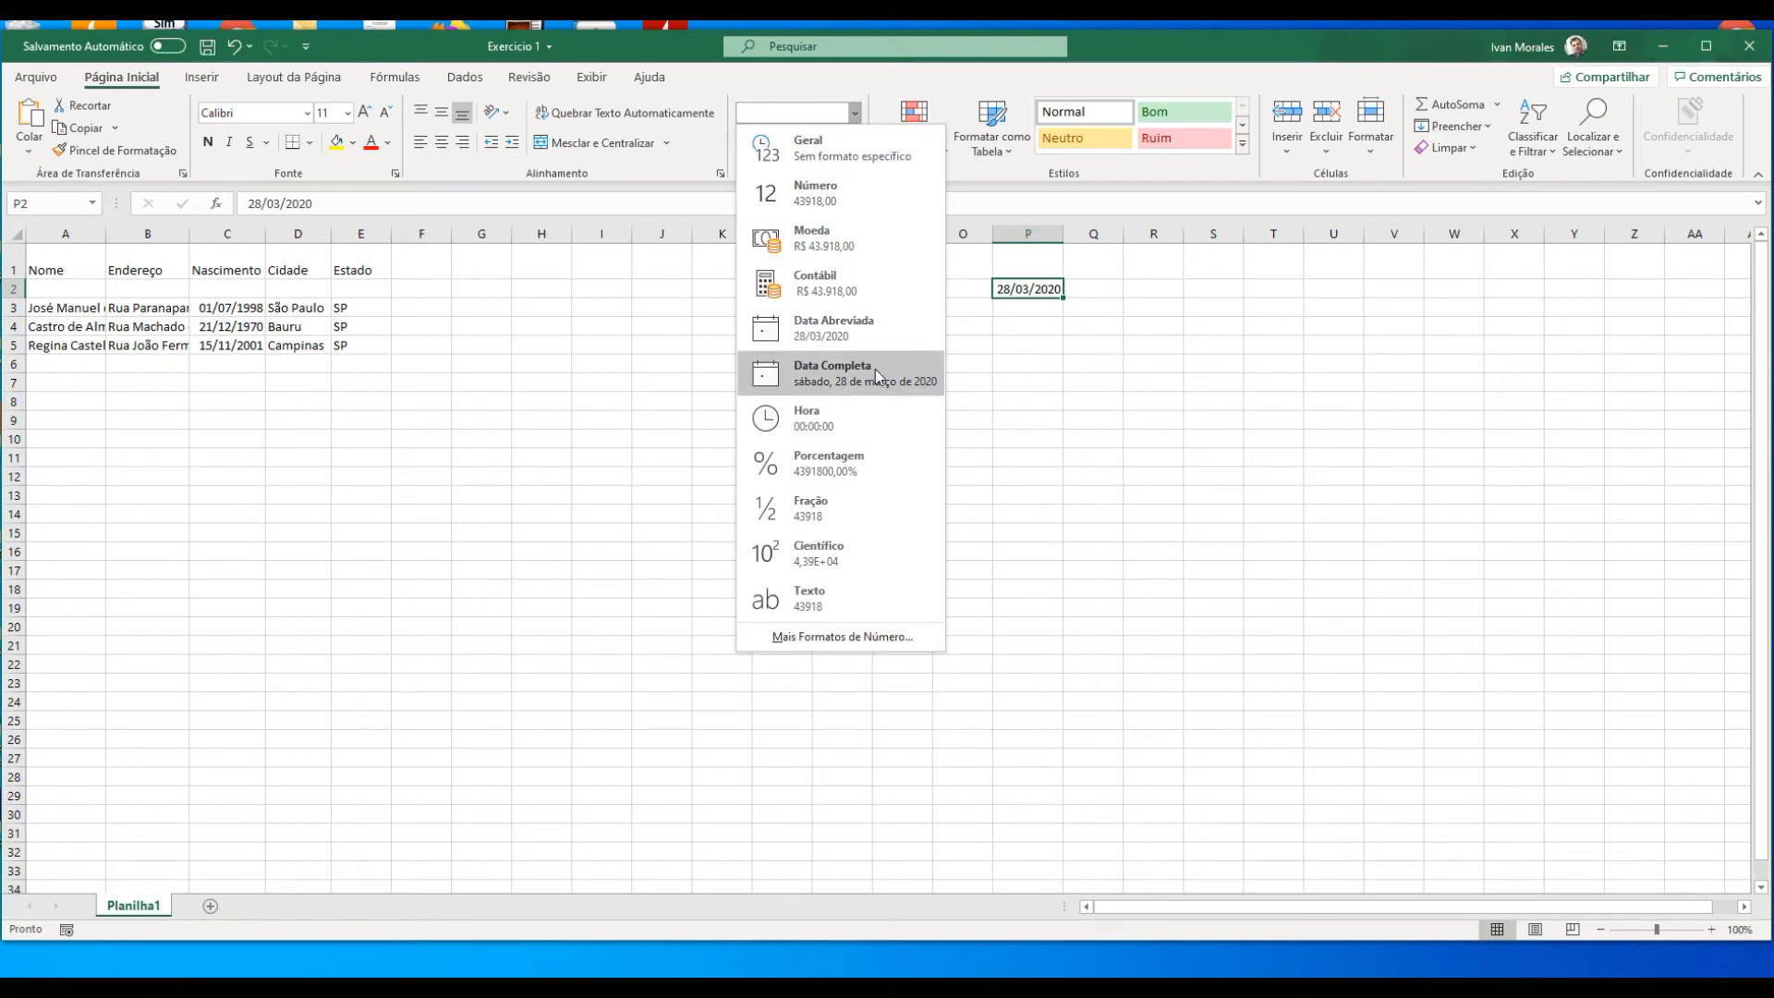
pyautogui.click(1025, 289)
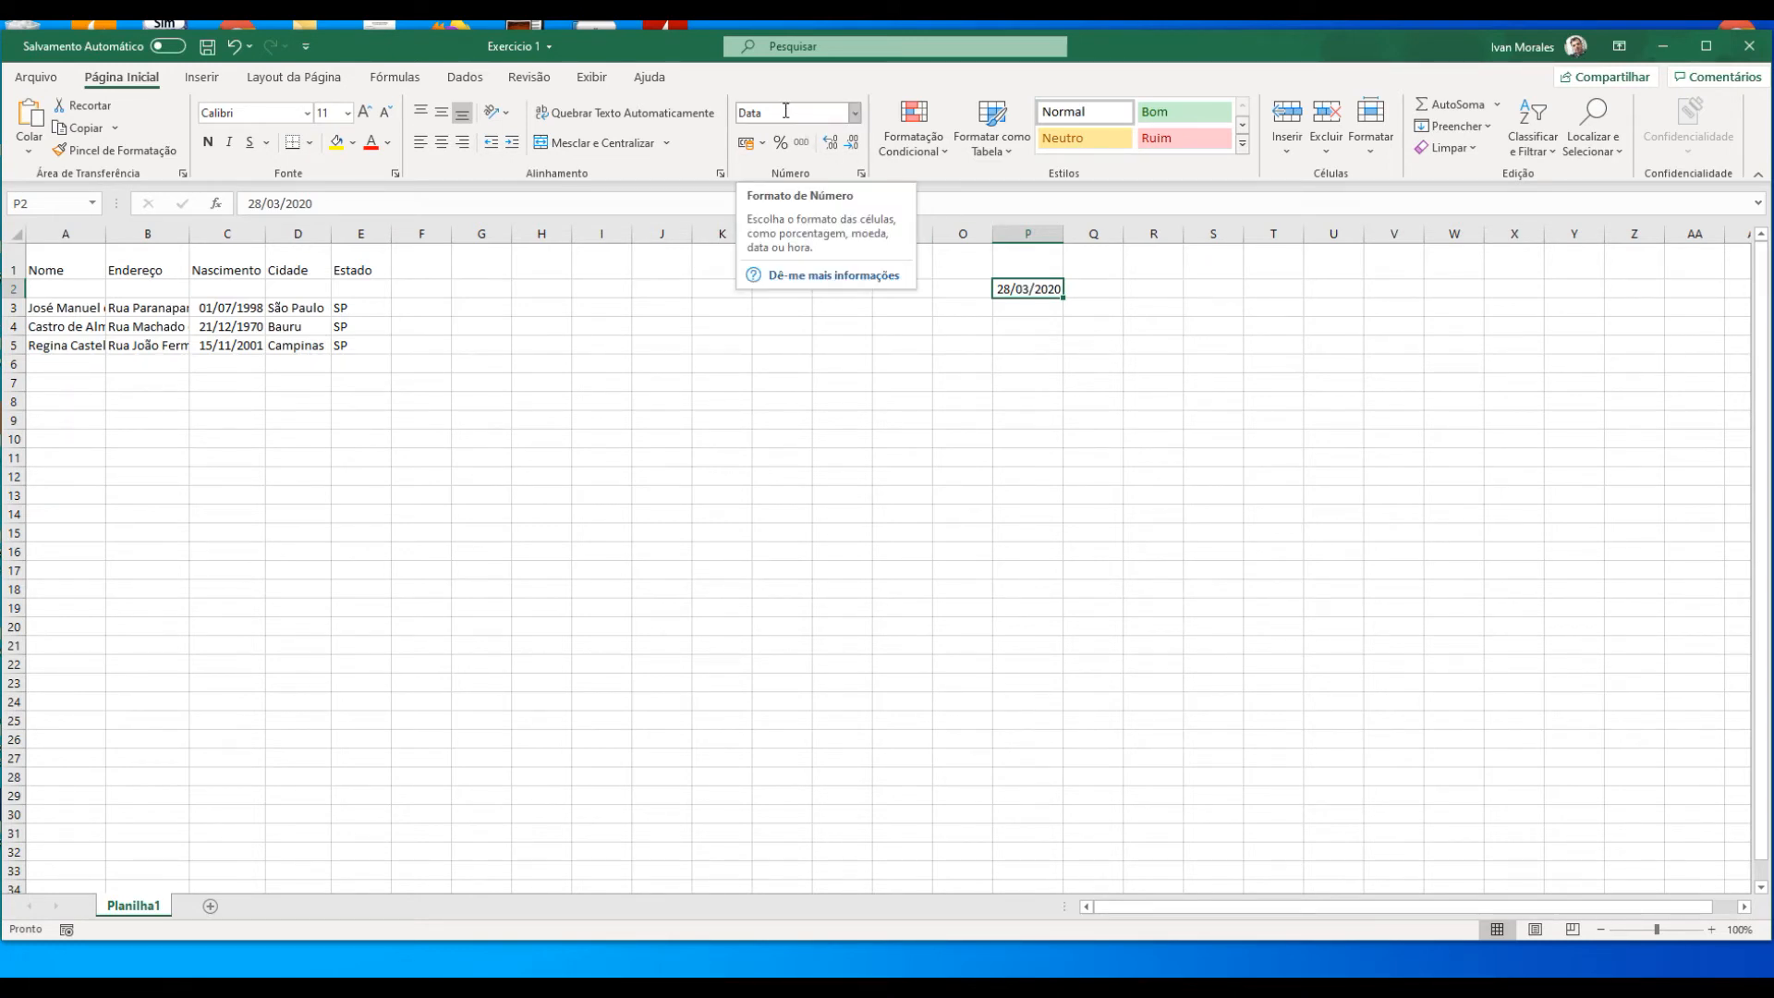
pyautogui.click(855, 113)
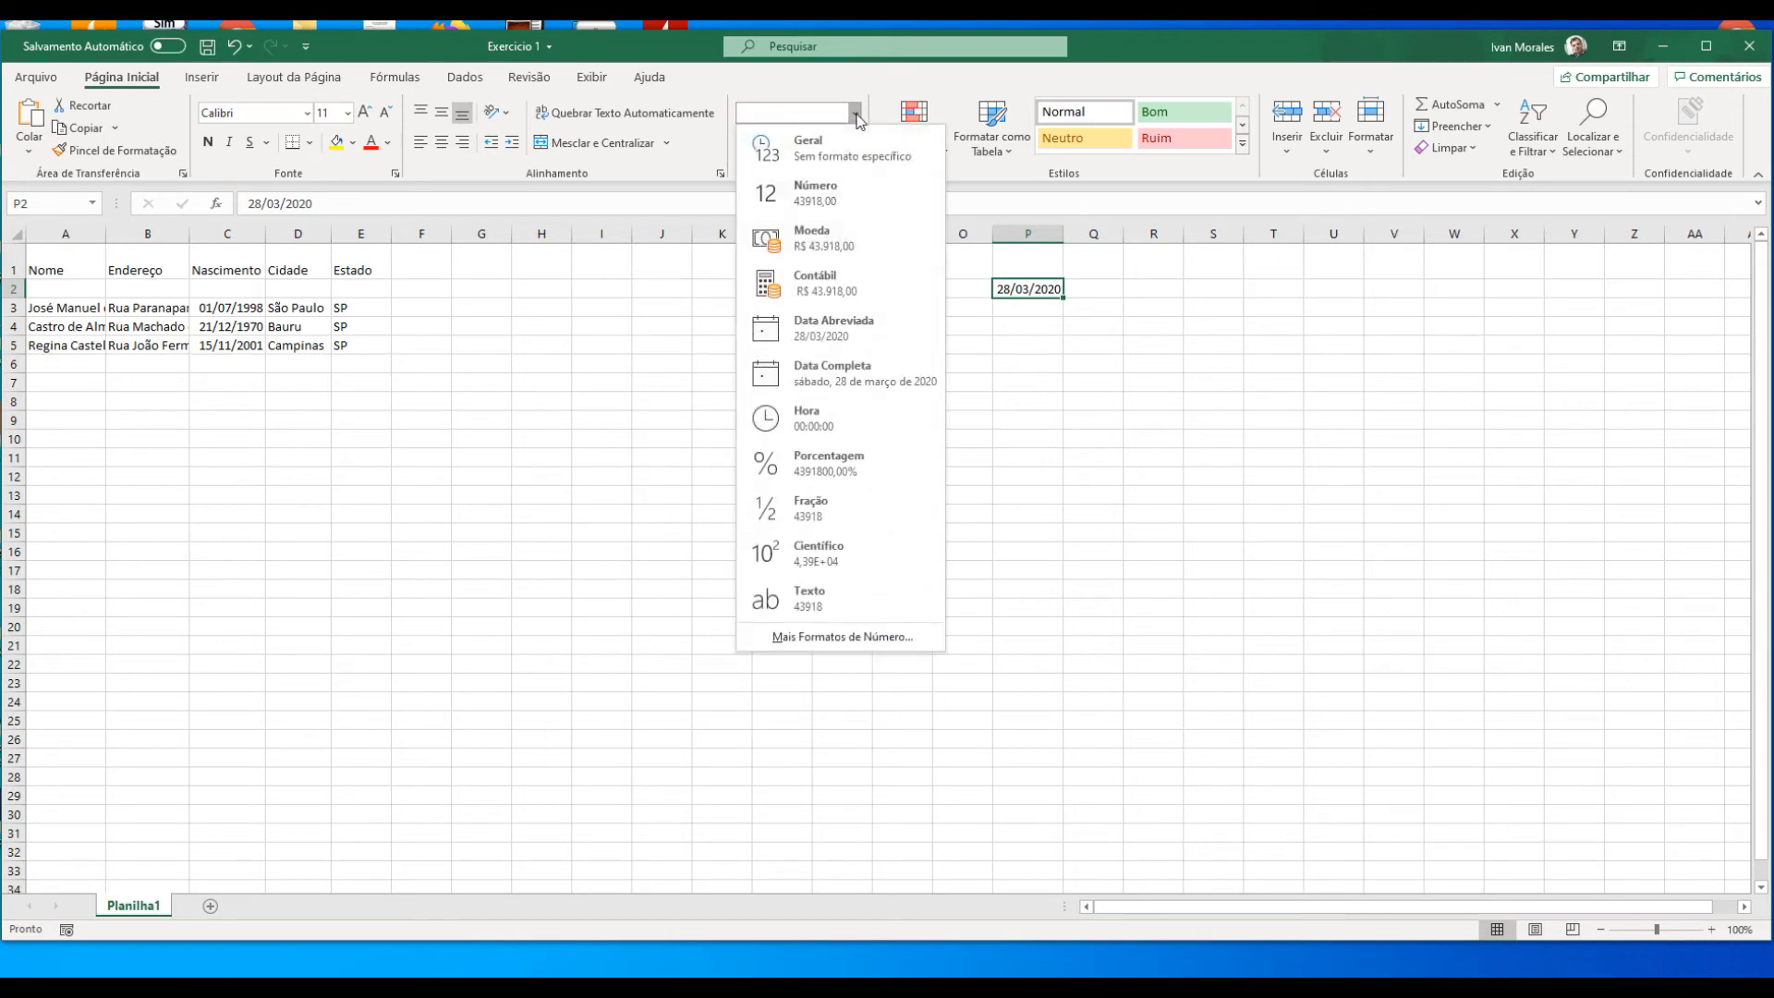
pyautogui.click(855, 374)
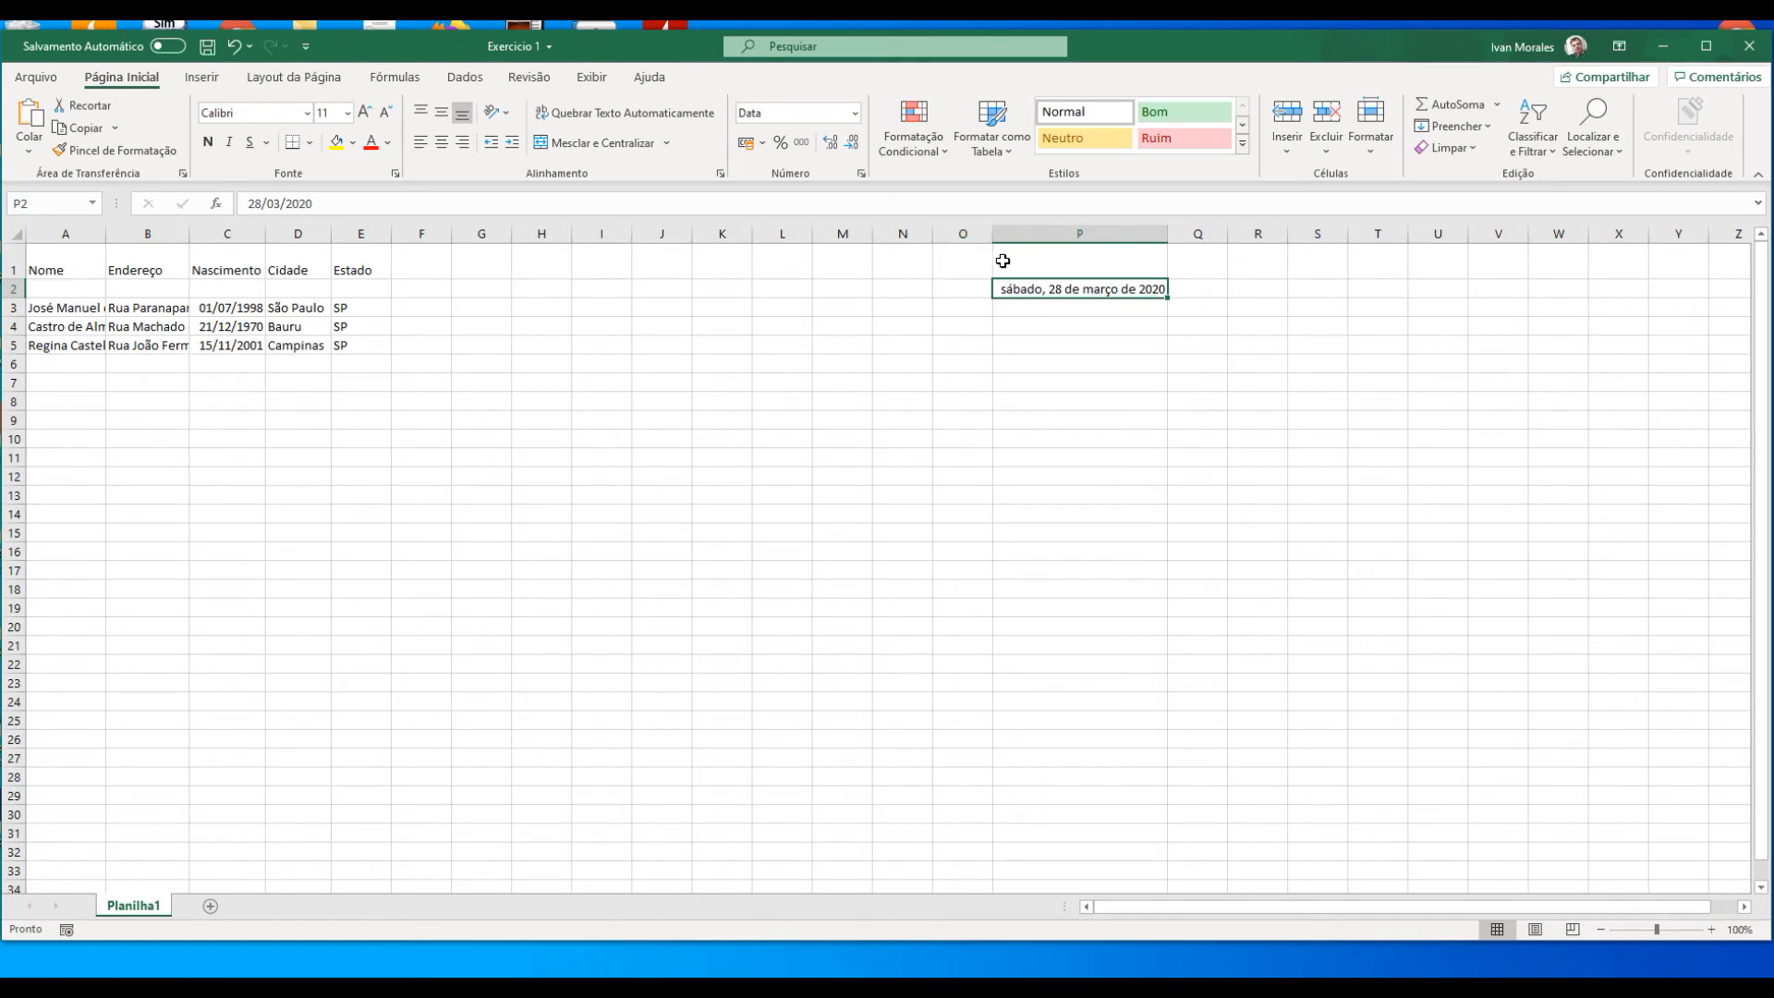
# Step: Narrow column P until the full date no longer fits, and autofit the column width to its contents
pyautogui.moveTo(1167, 239); pyautogui.dragTo(1119, 240)
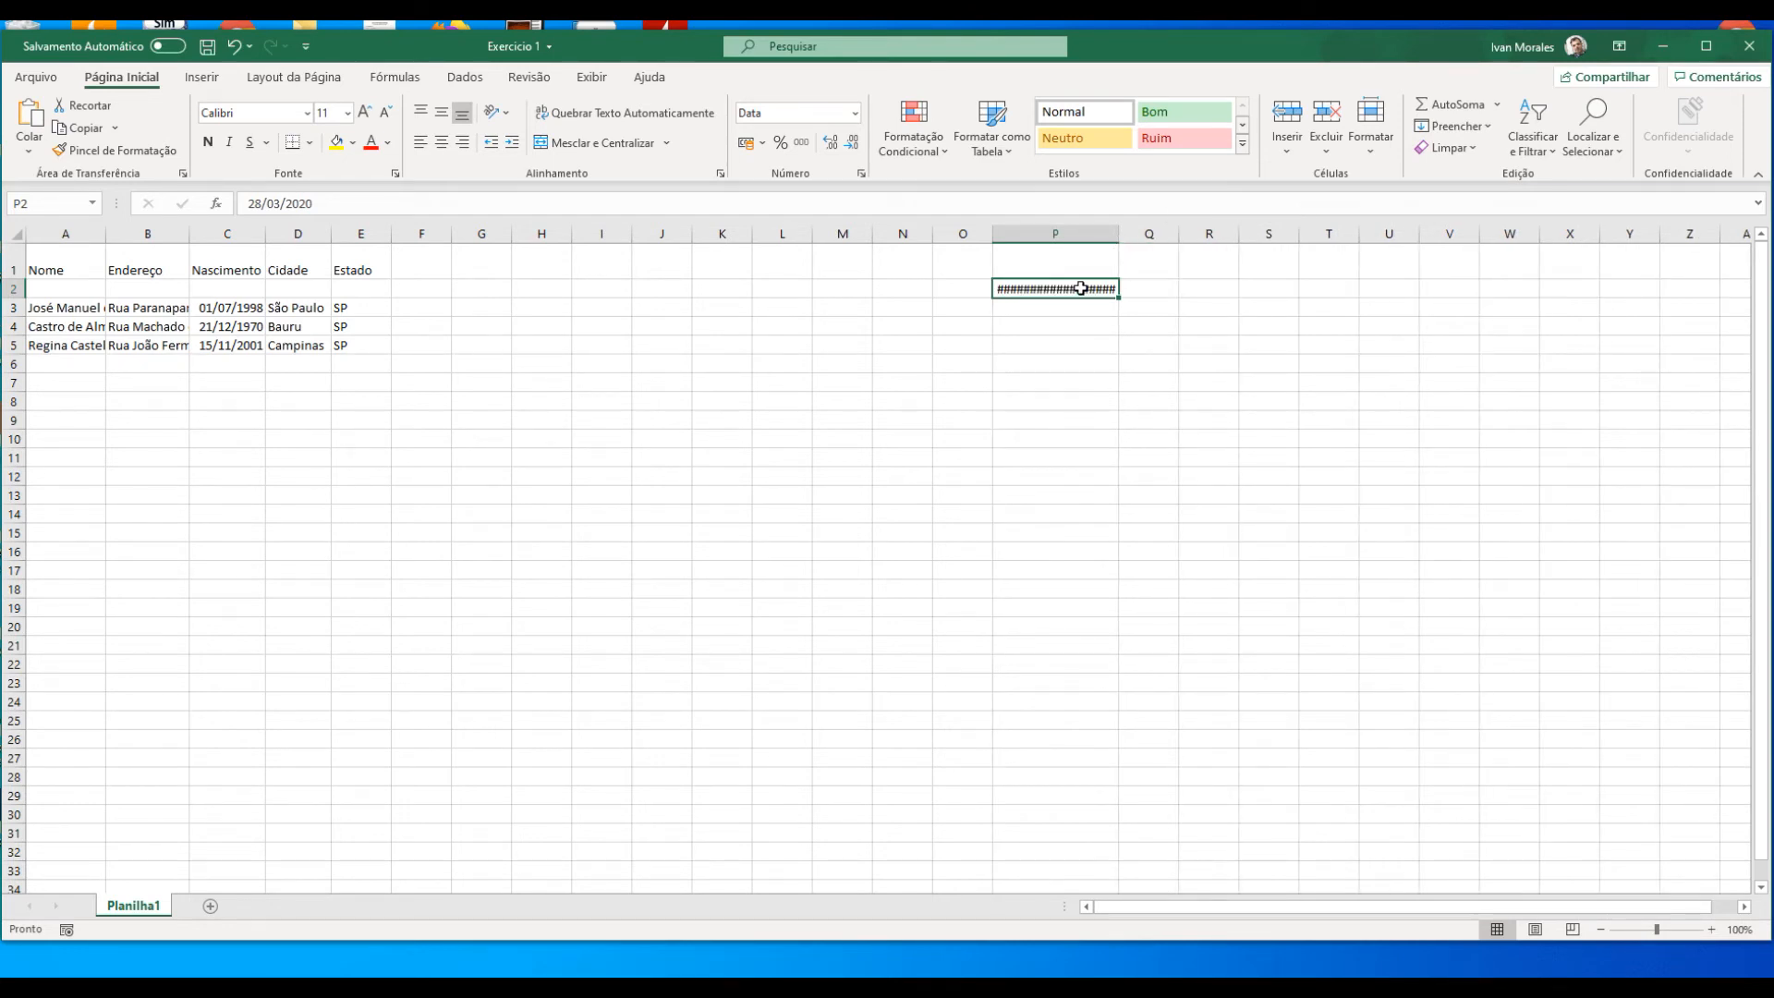
pyautogui.moveTo(1070, 288)
pyautogui.doubleClick(1118, 235)
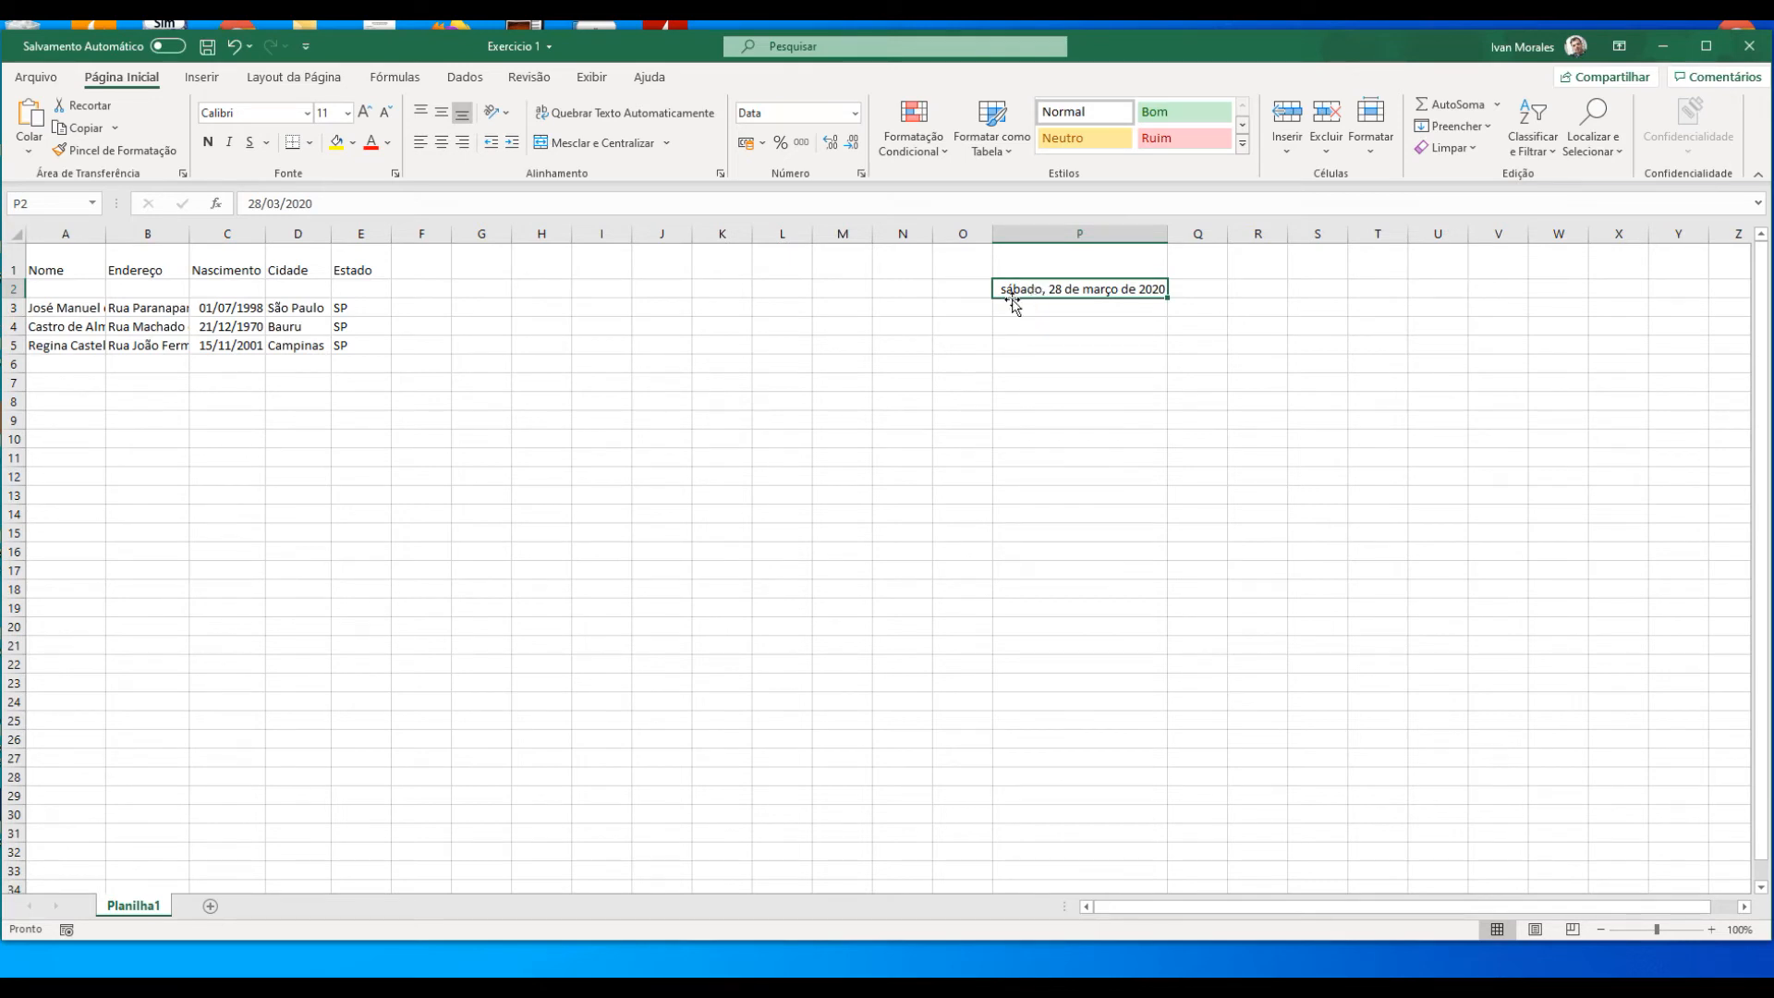
# Step: Change the format of cell P2 to Hora
pyautogui.click(1679, 969)
pyautogui.click(854, 115)
pyautogui.click(854, 115)
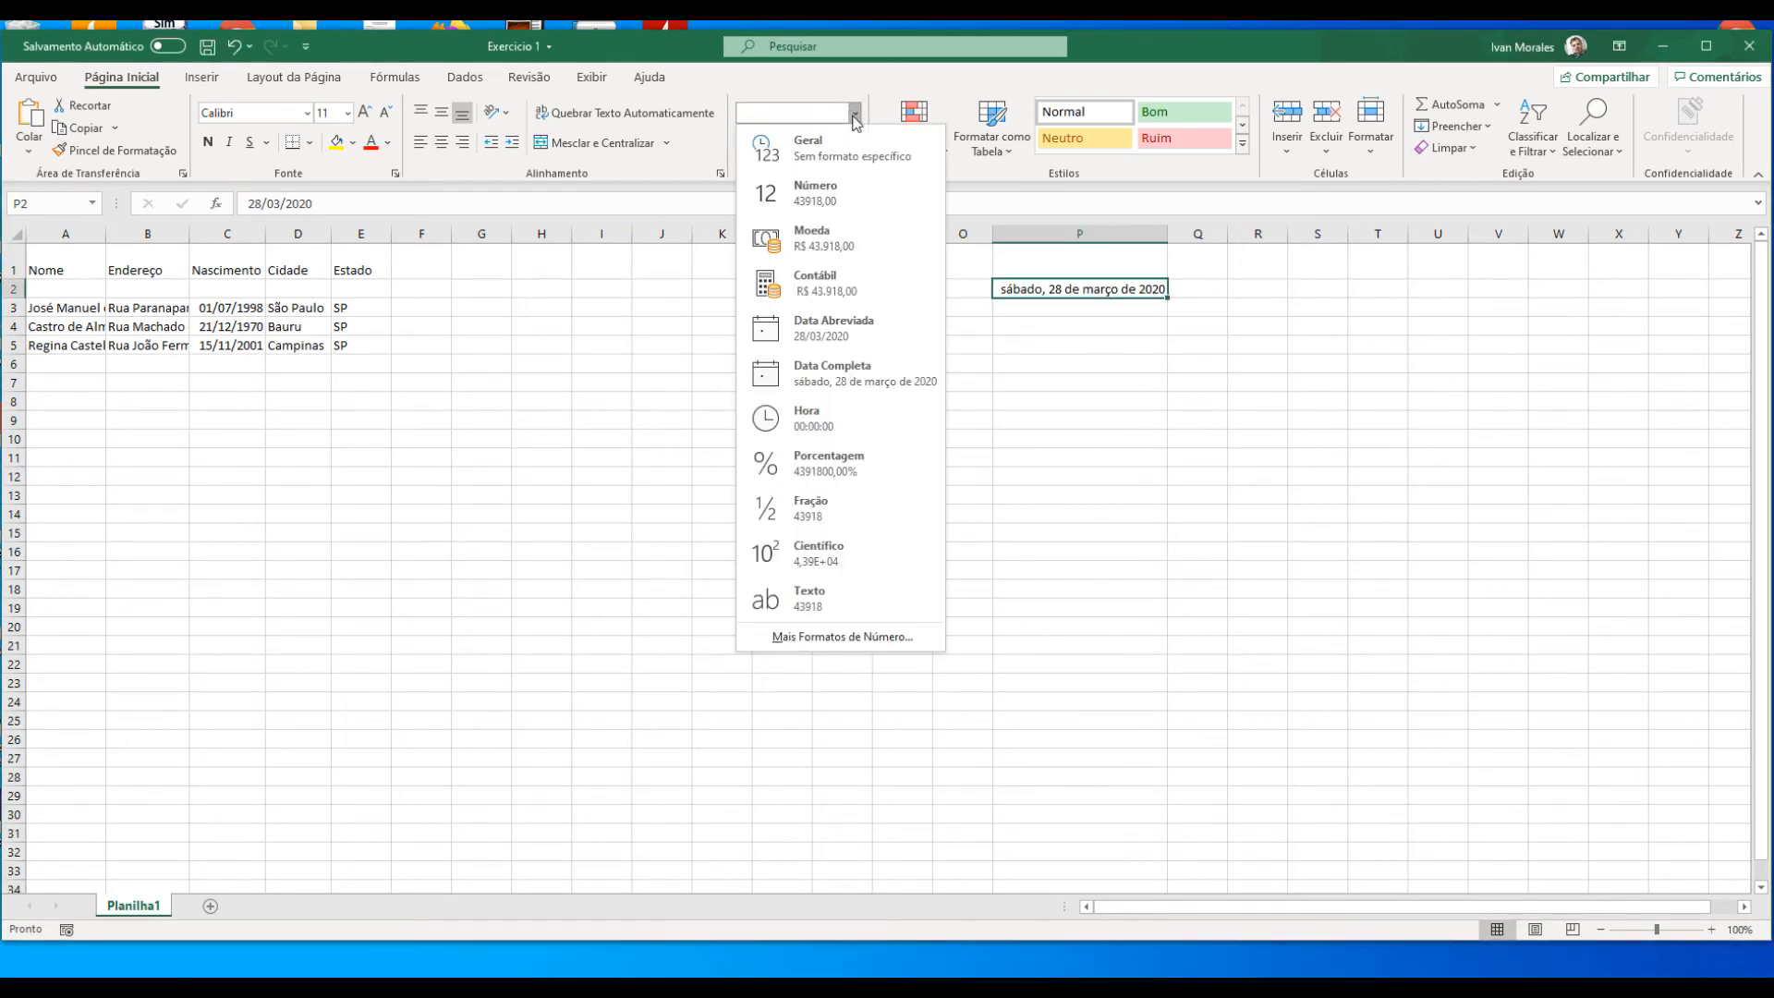
pyautogui.click(855, 399)
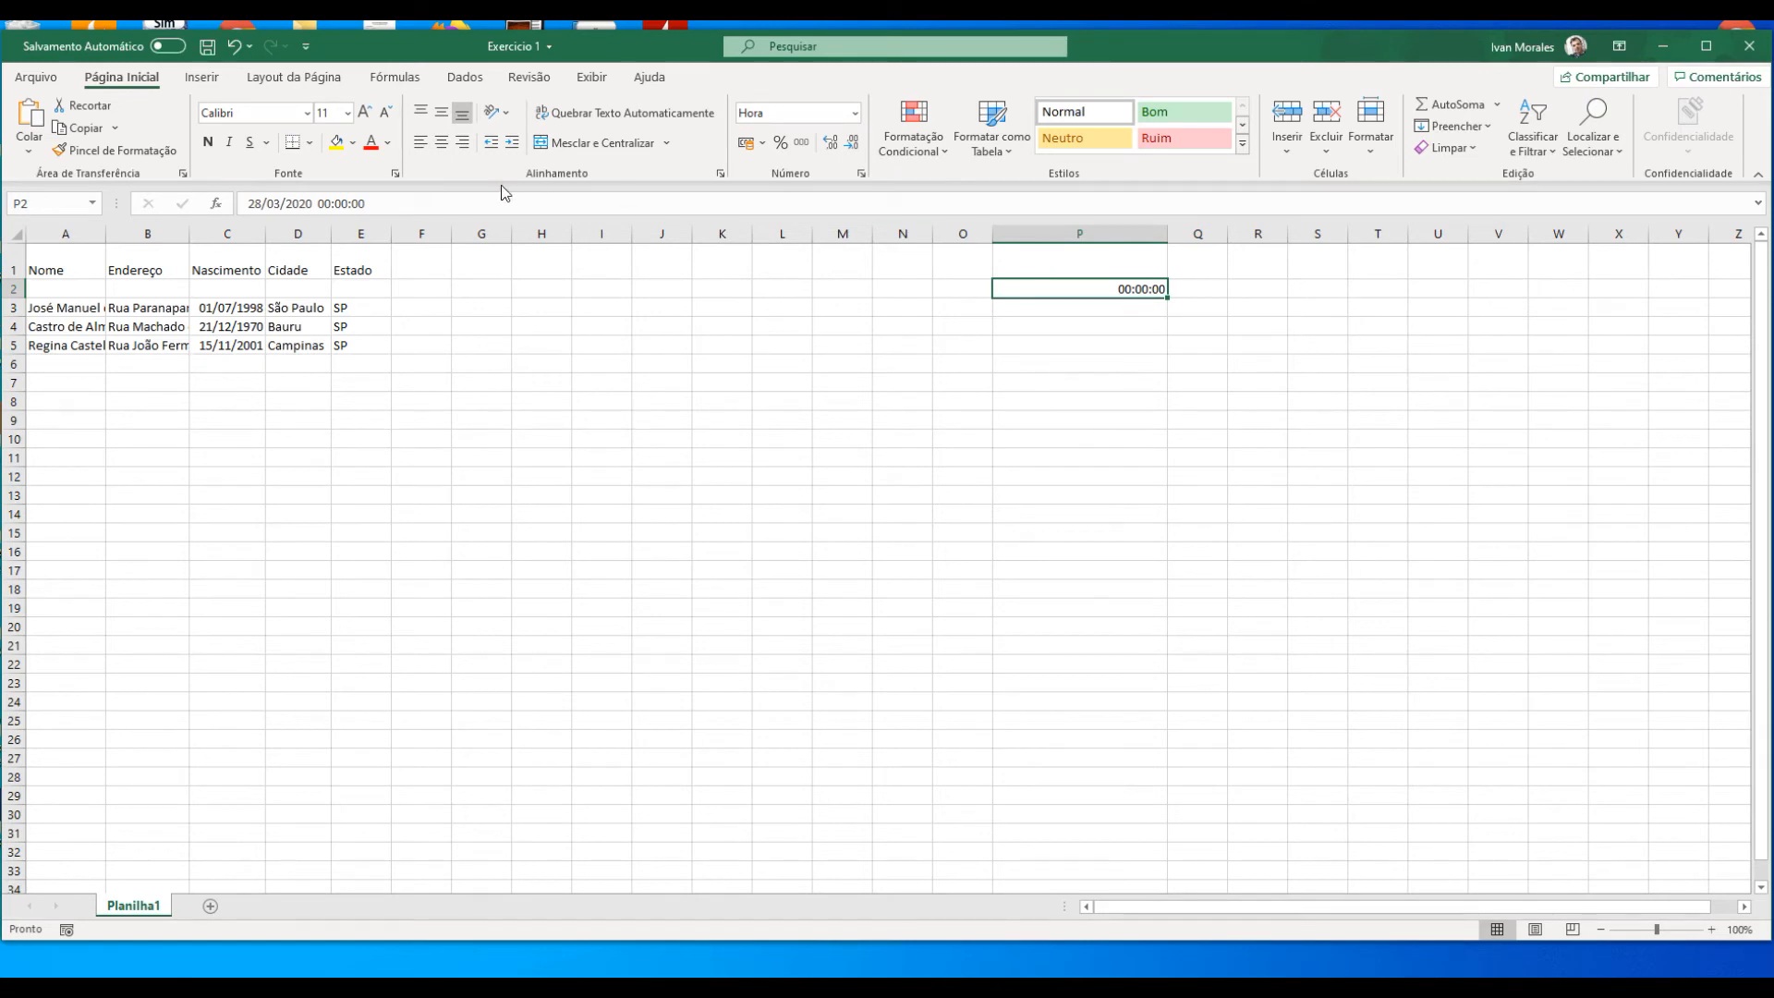
# Step: Switch cell P2 to the Número format and back to Hora
pyautogui.click(854, 112)
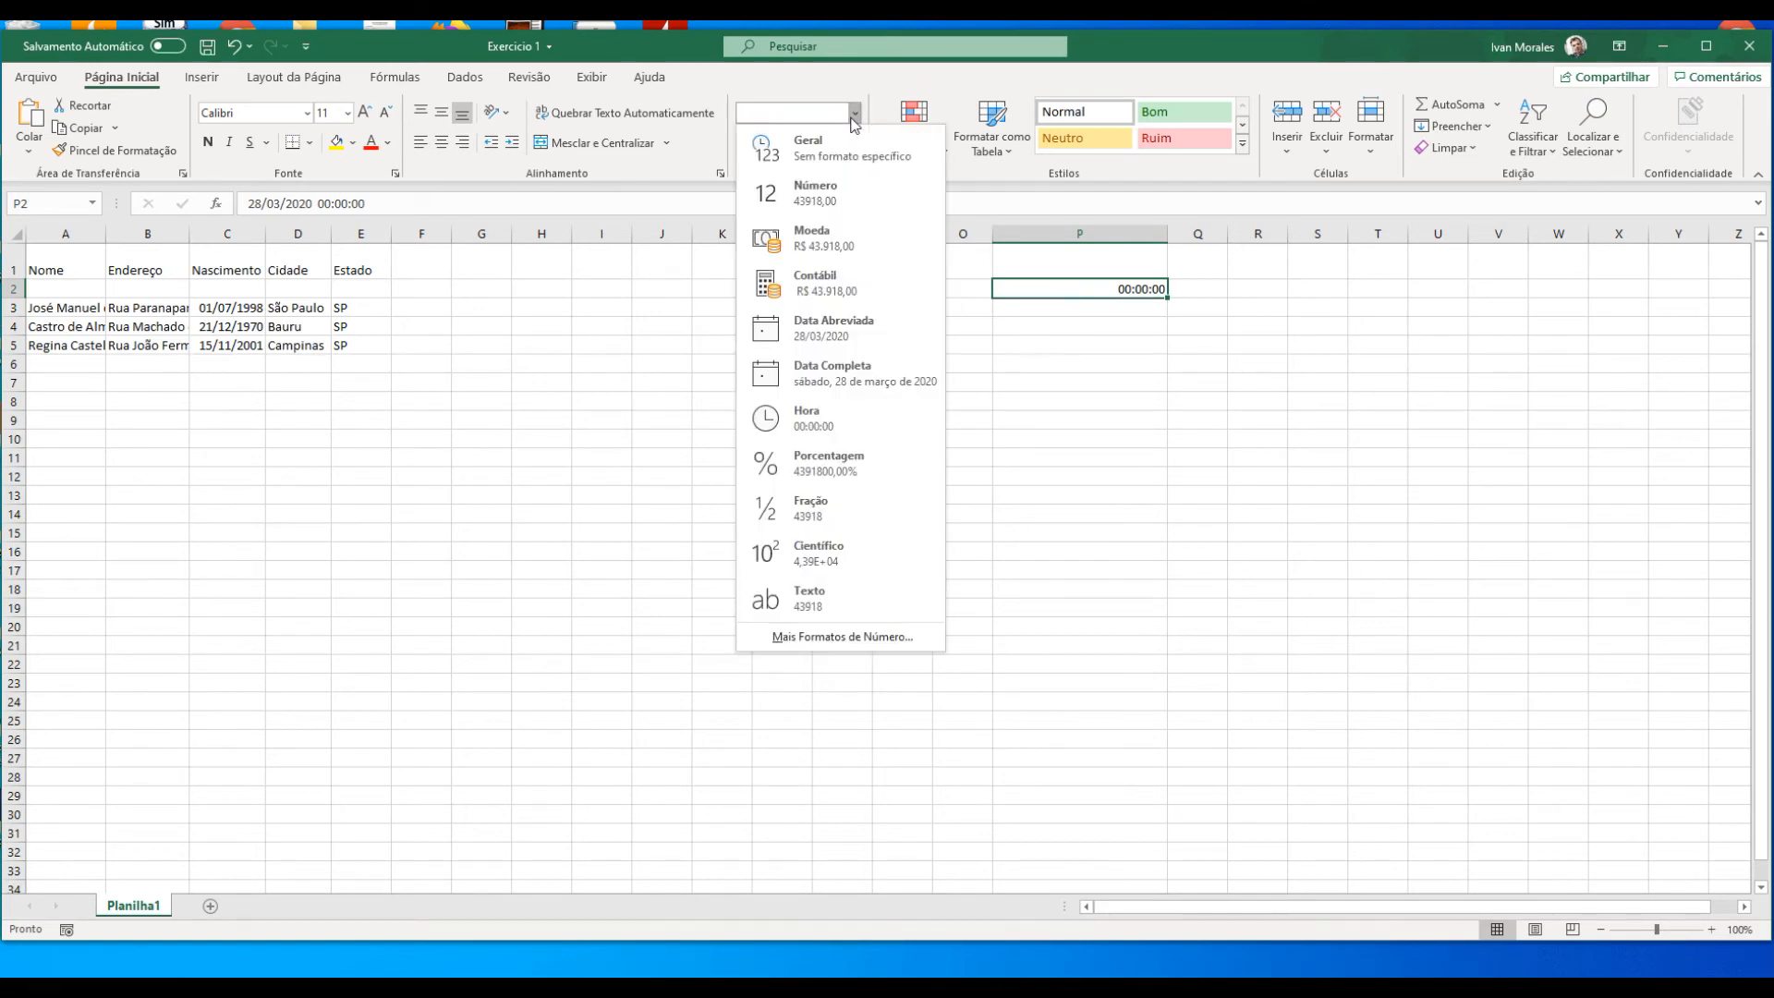
pyautogui.click(850, 192)
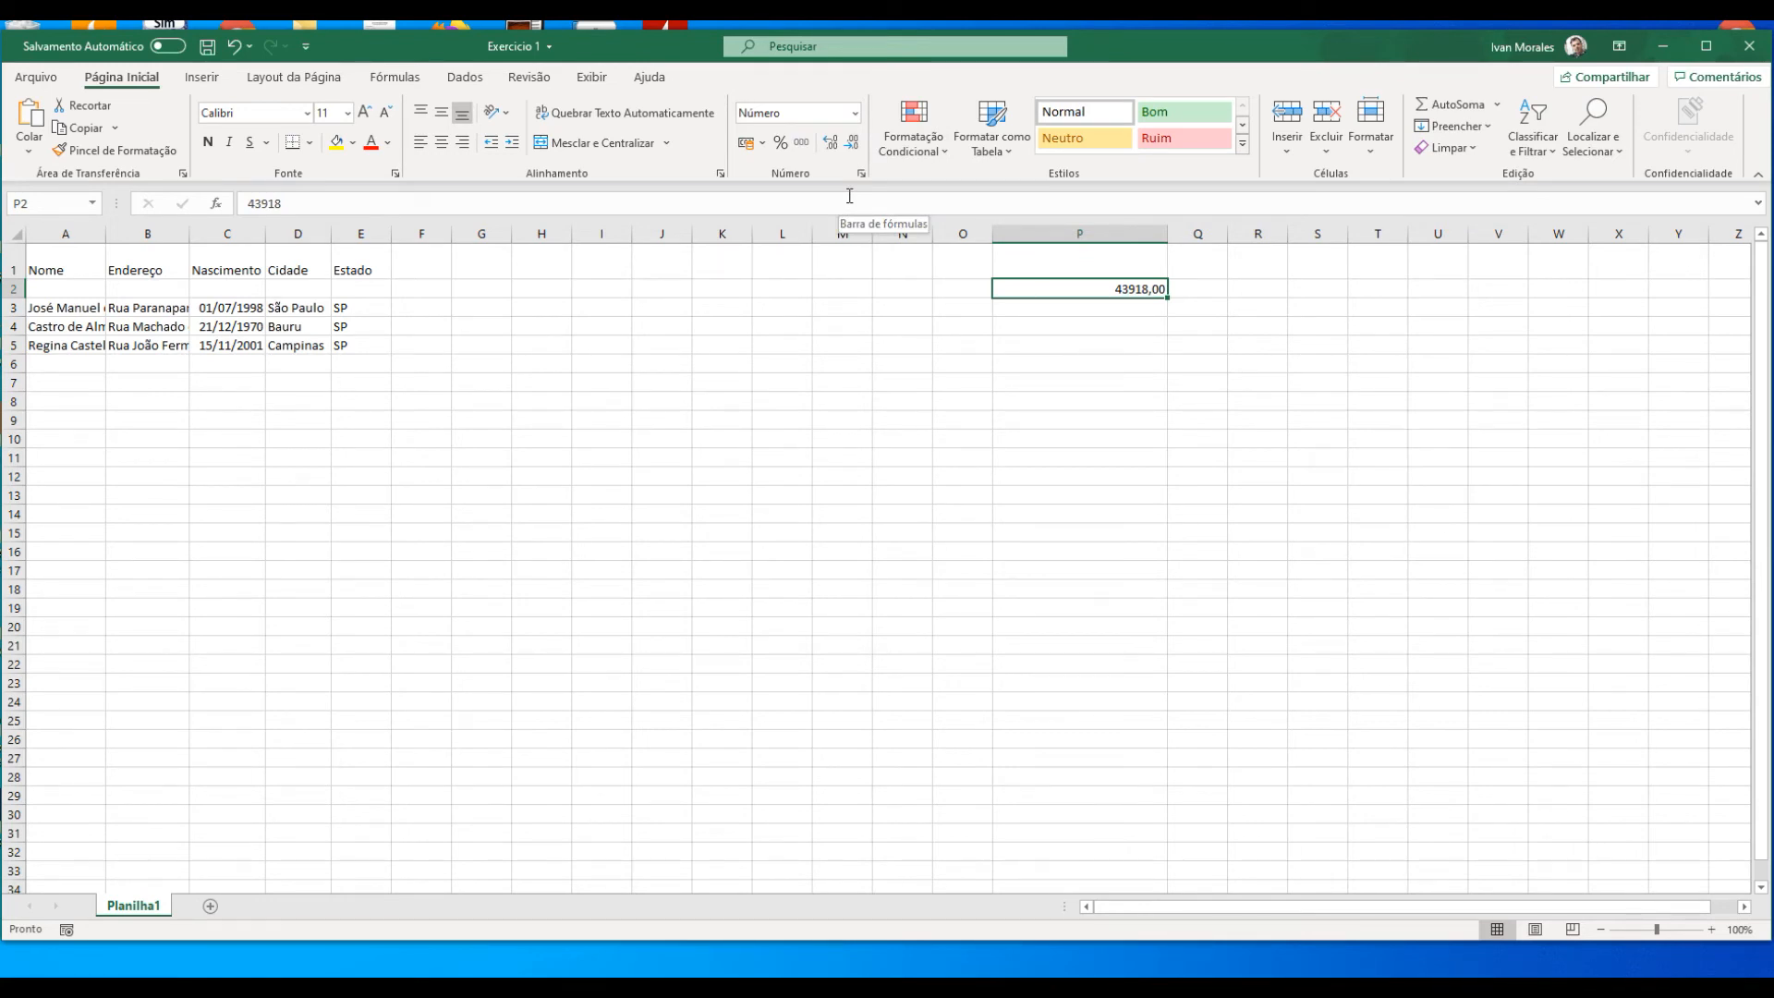
pyautogui.click(856, 113)
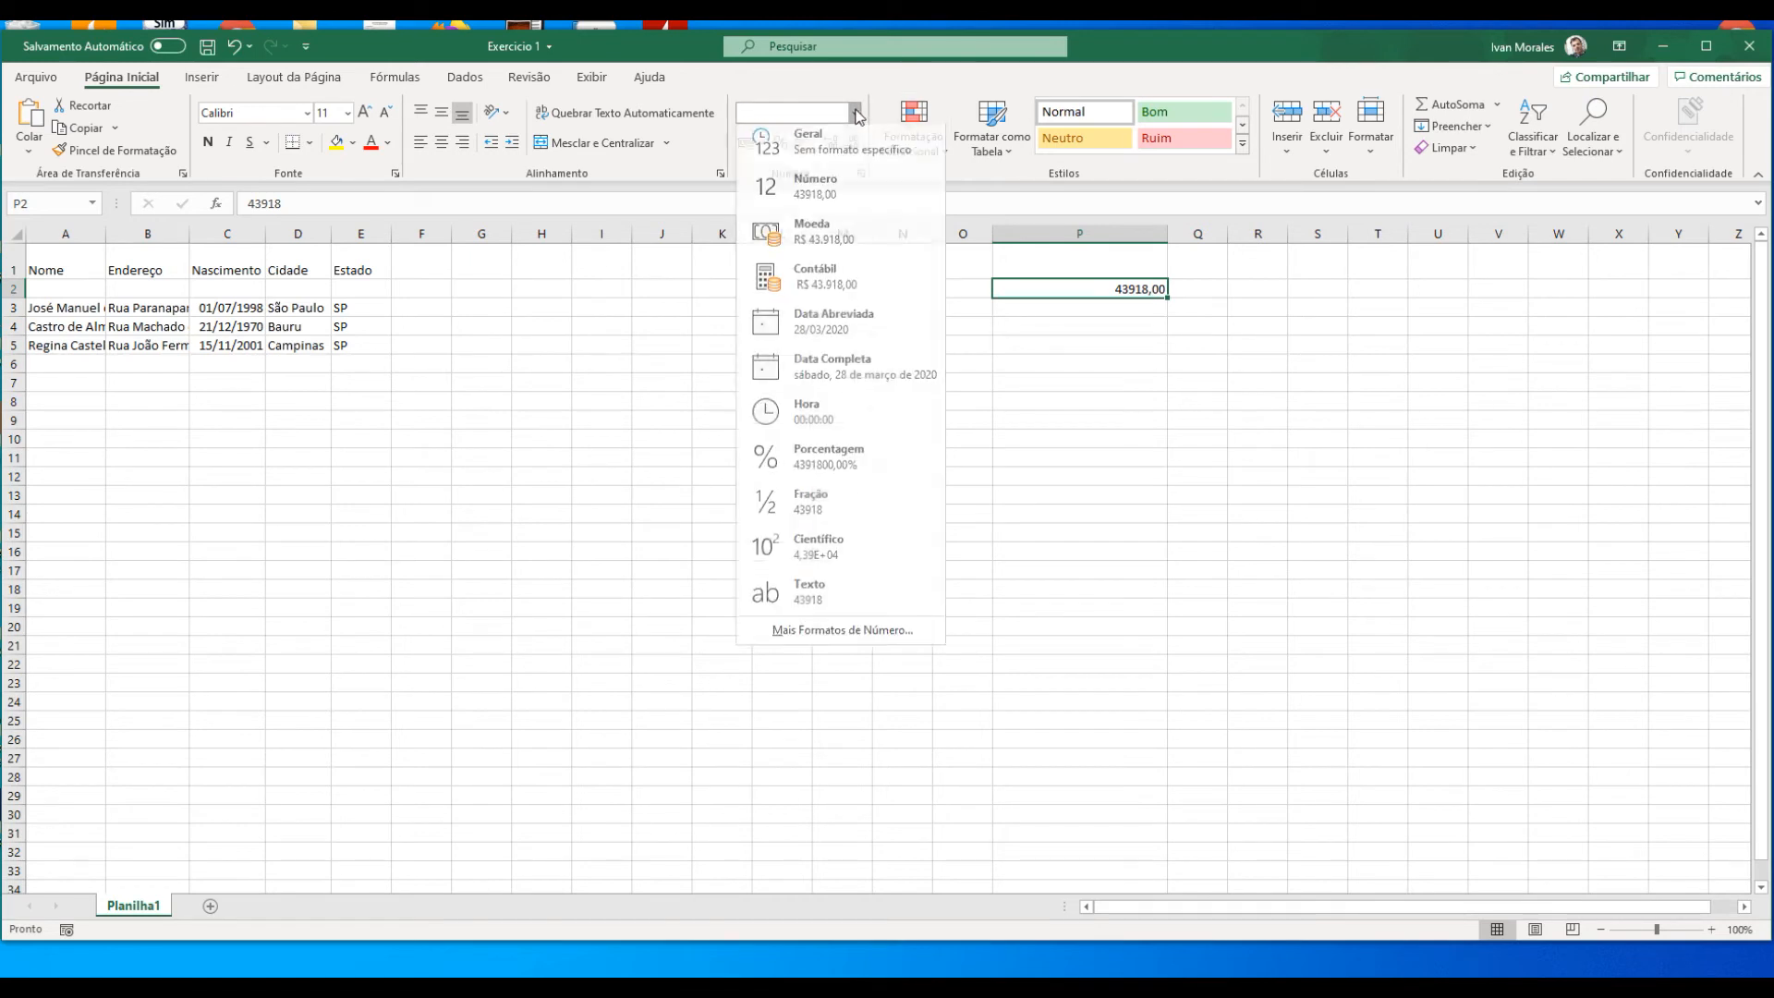
pyautogui.click(859, 418)
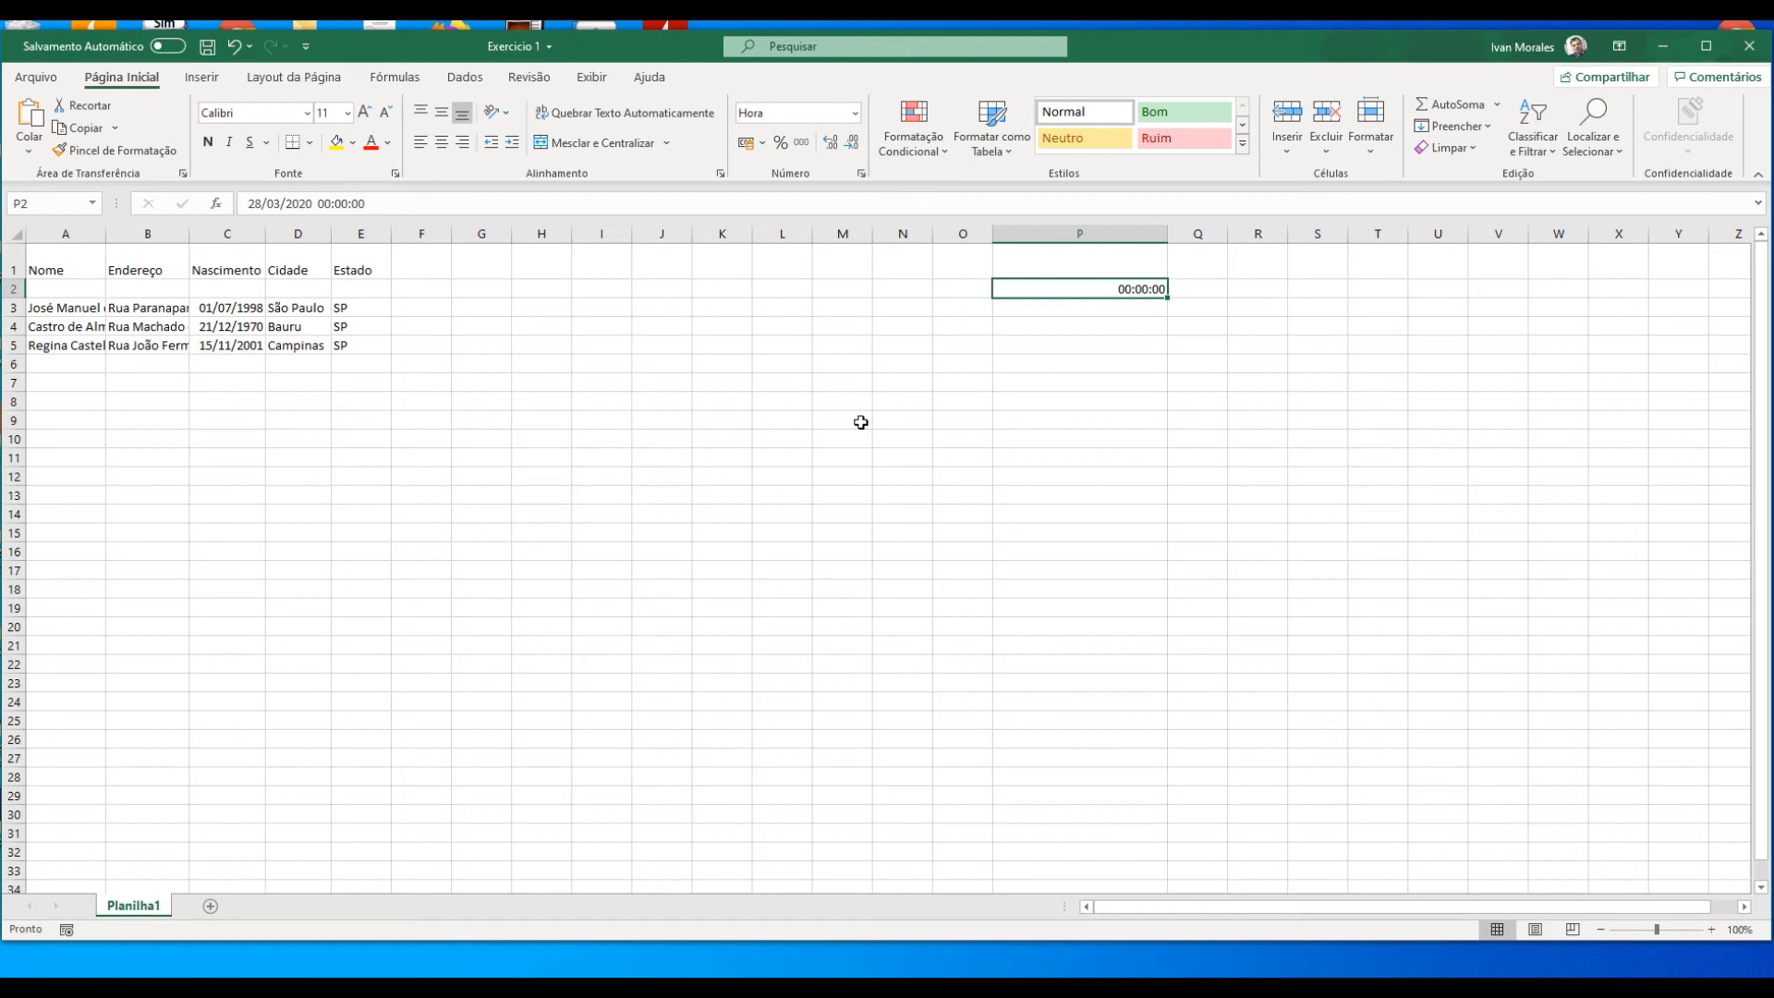
# Step: Enter the time 12:00 in cell P2 and reselect the cell
pyautogui.write('12:00')
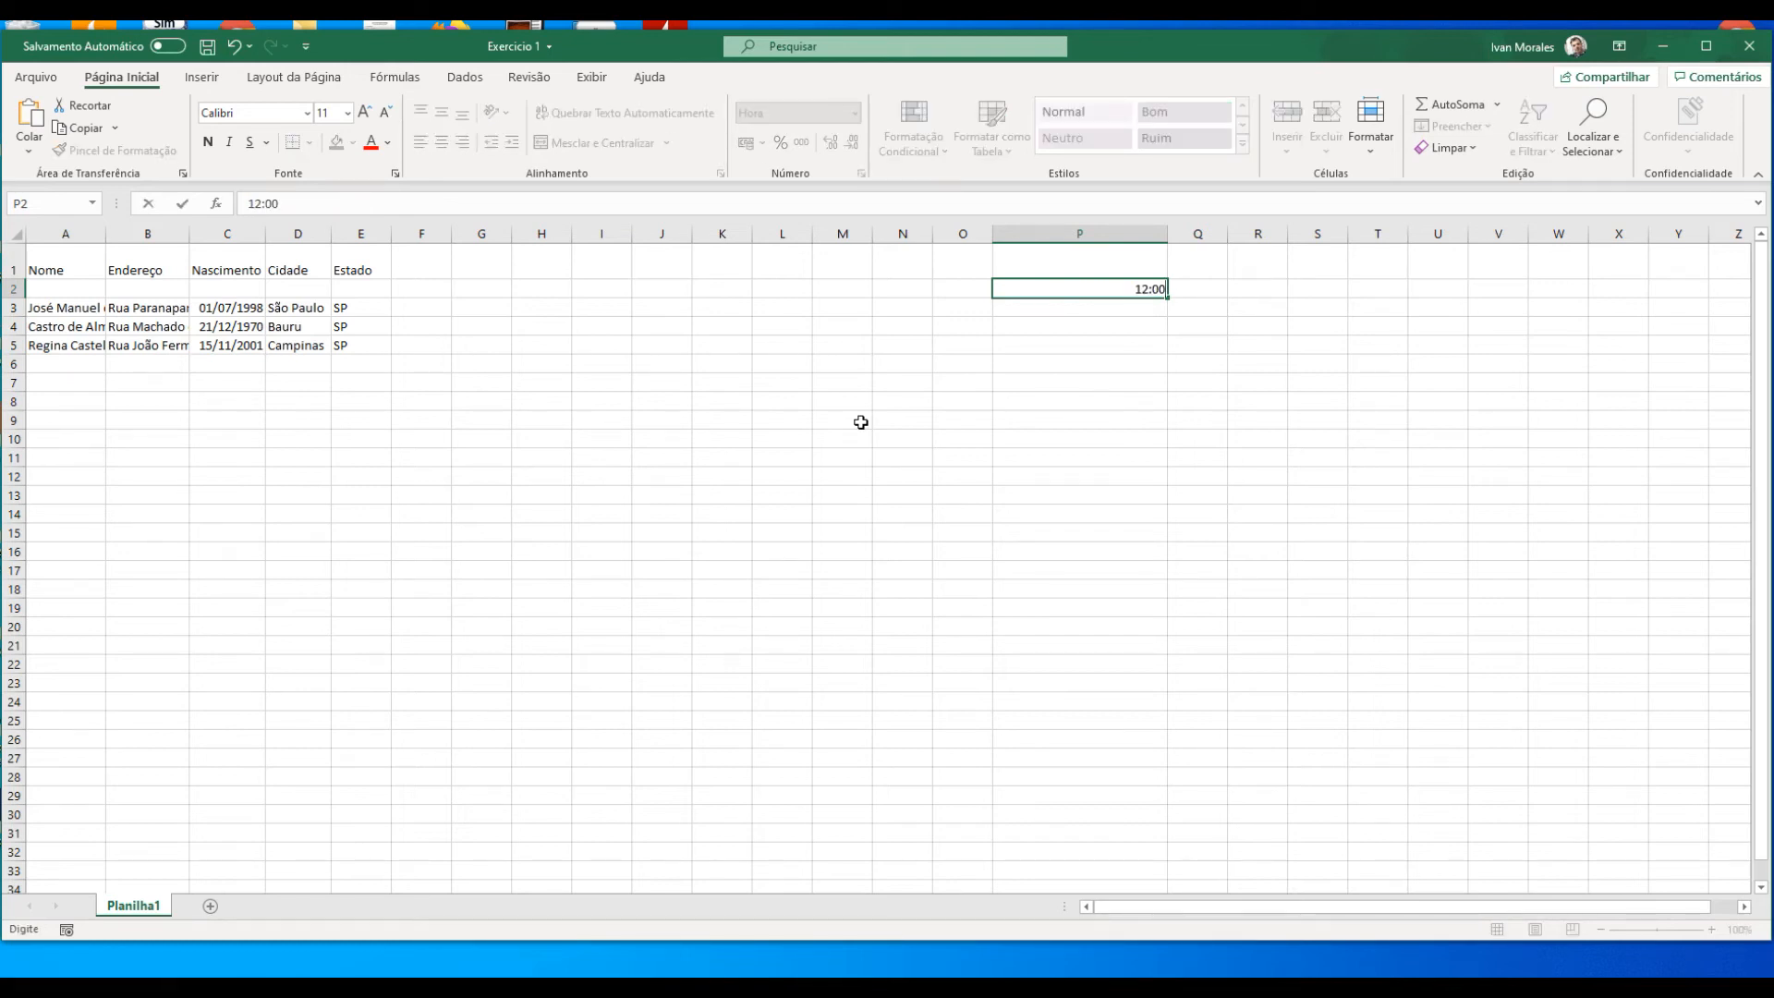
pyautogui.press('Return')
pyautogui.press('Up')
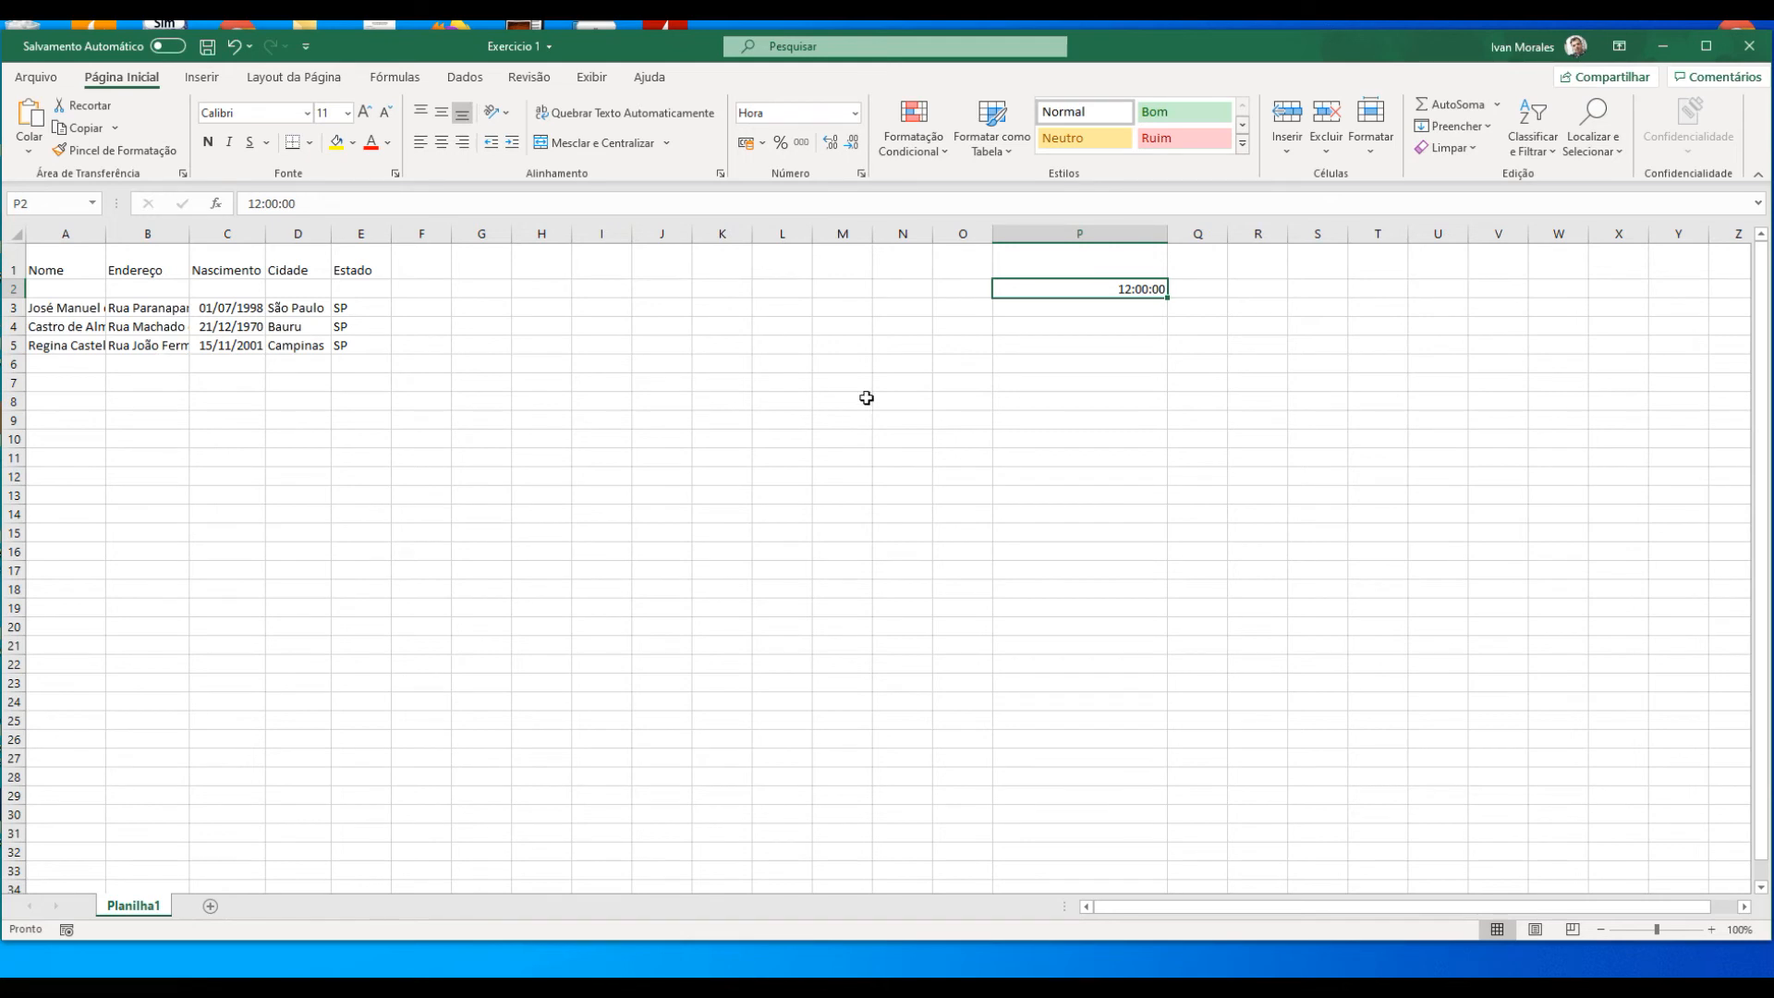
# Step: Apply the Porcentagem format to cell P2, enter 10% in it and reselect the cell
pyautogui.click(854, 113)
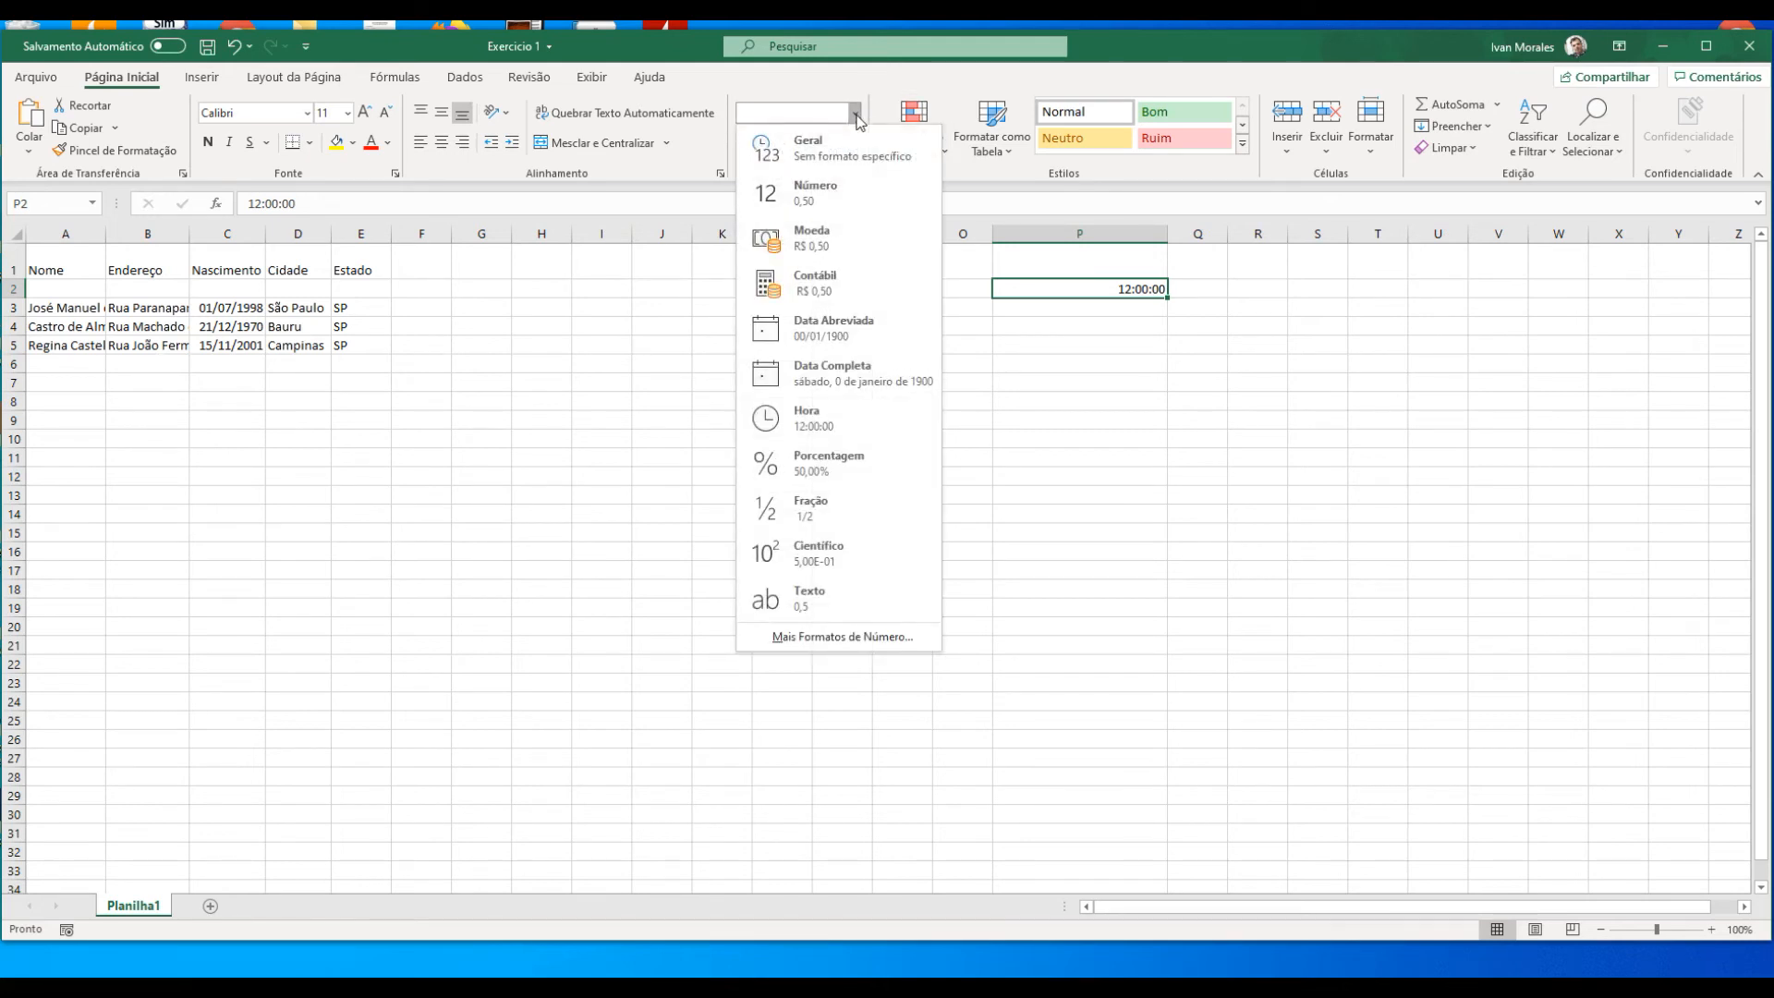
pyautogui.click(860, 470)
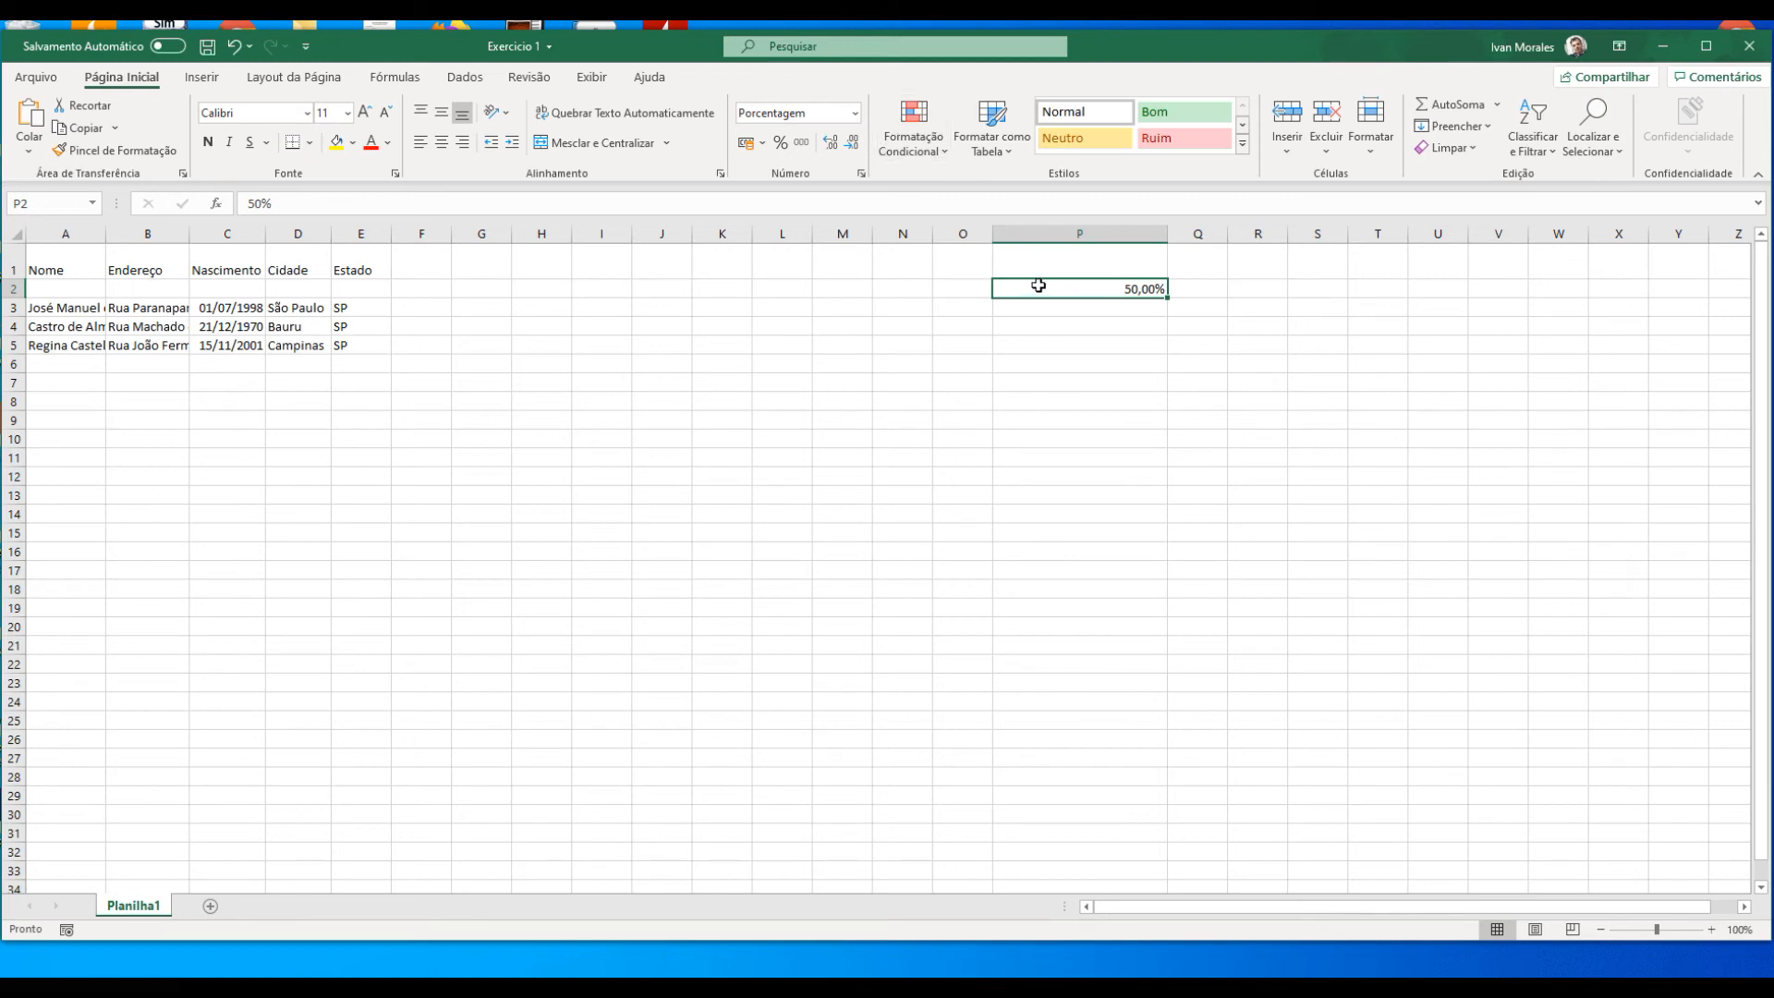
pyautogui.write('10')
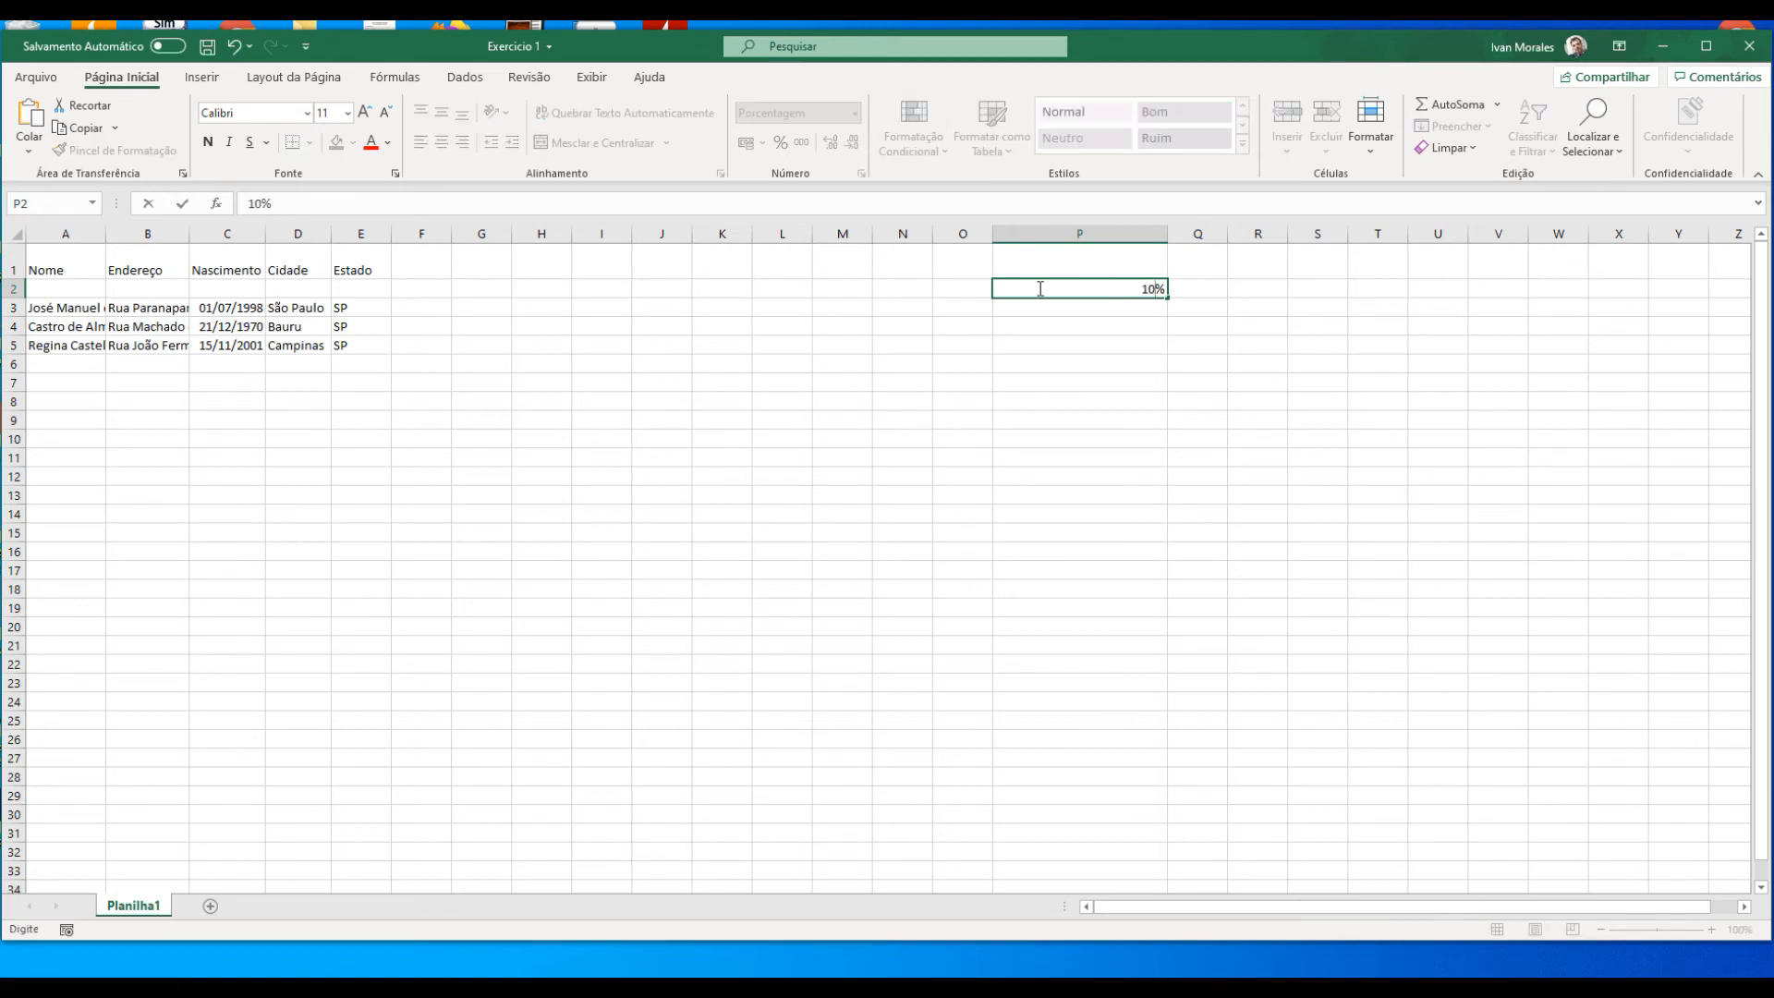
pyautogui.press('Return')
pyautogui.click(1038, 288)
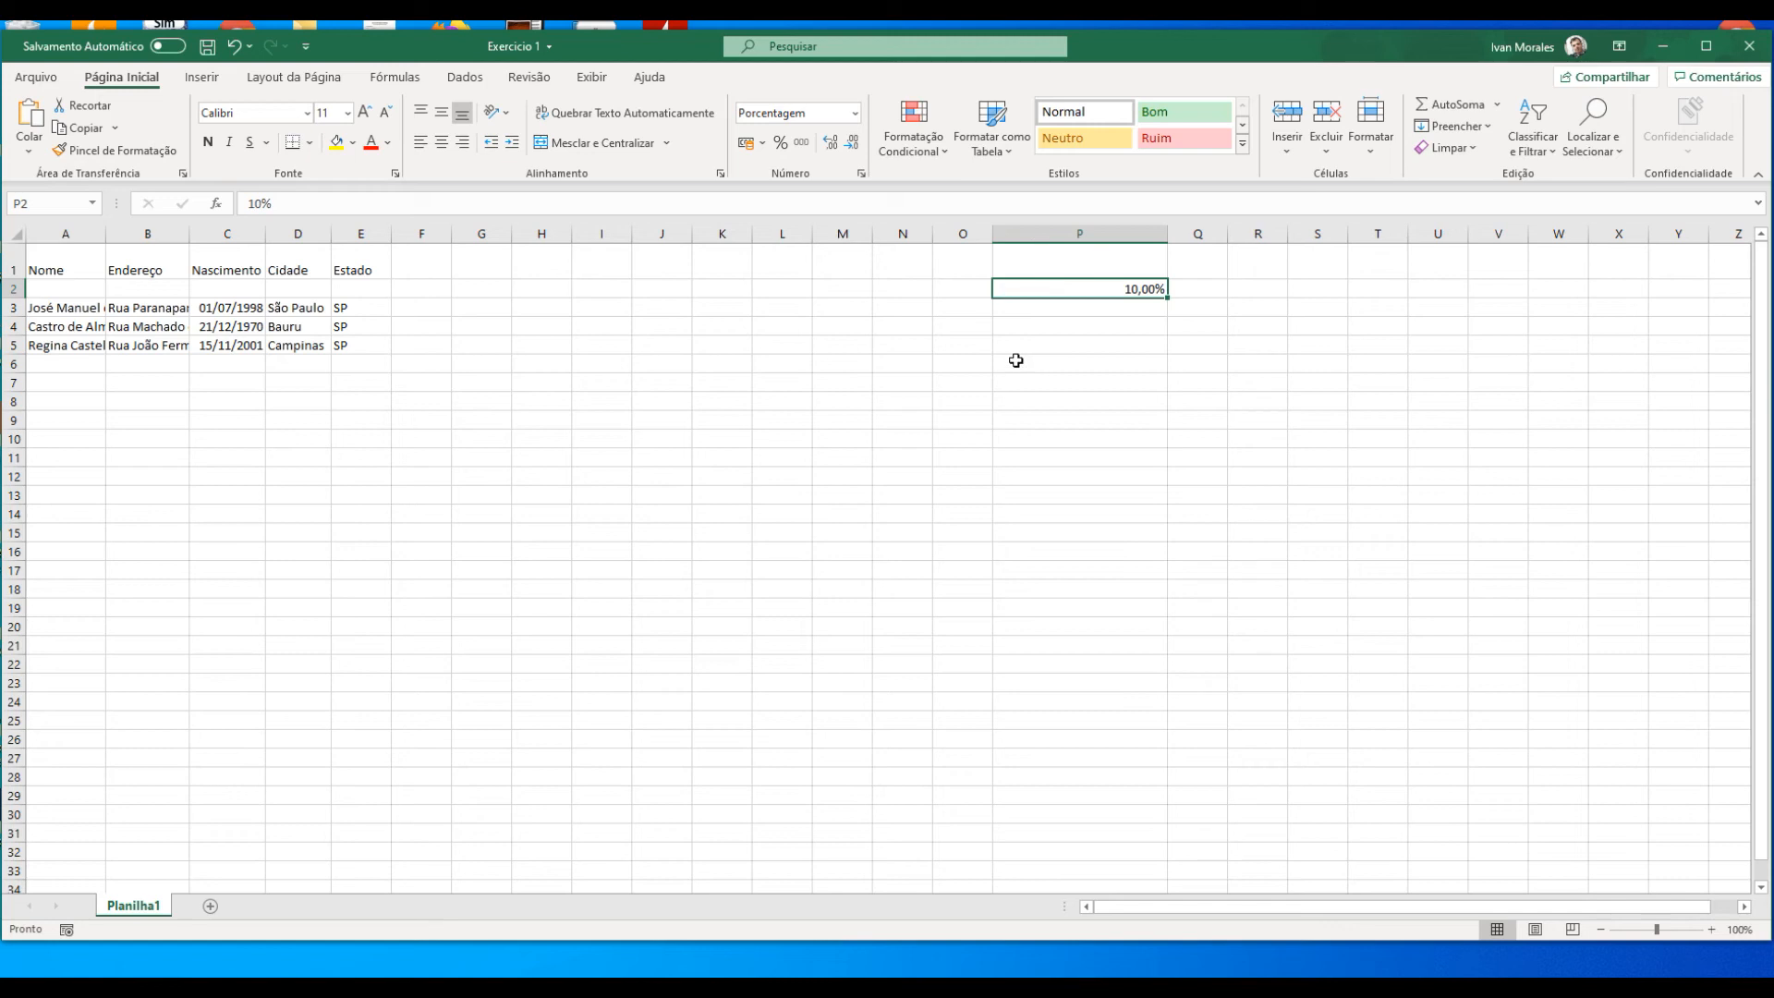
# Step: Change the format of cell P2 to Moeda and then to Contábil
pyautogui.click(856, 115)
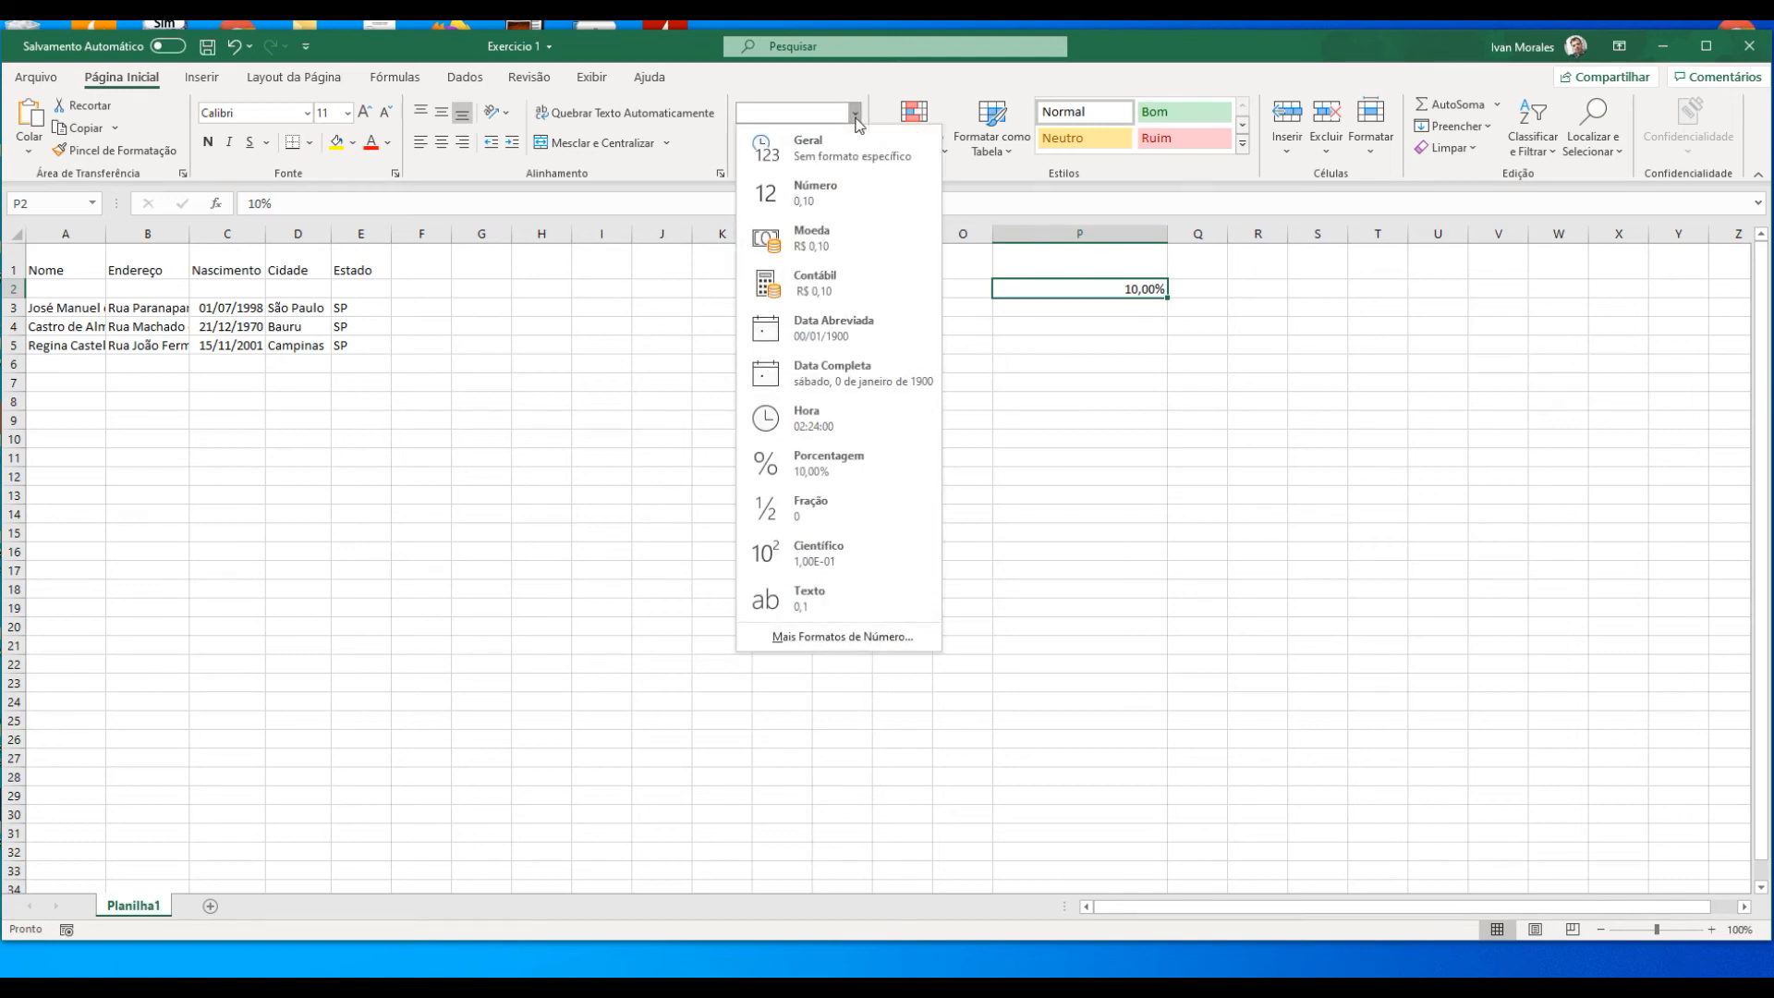
pyautogui.click(856, 247)
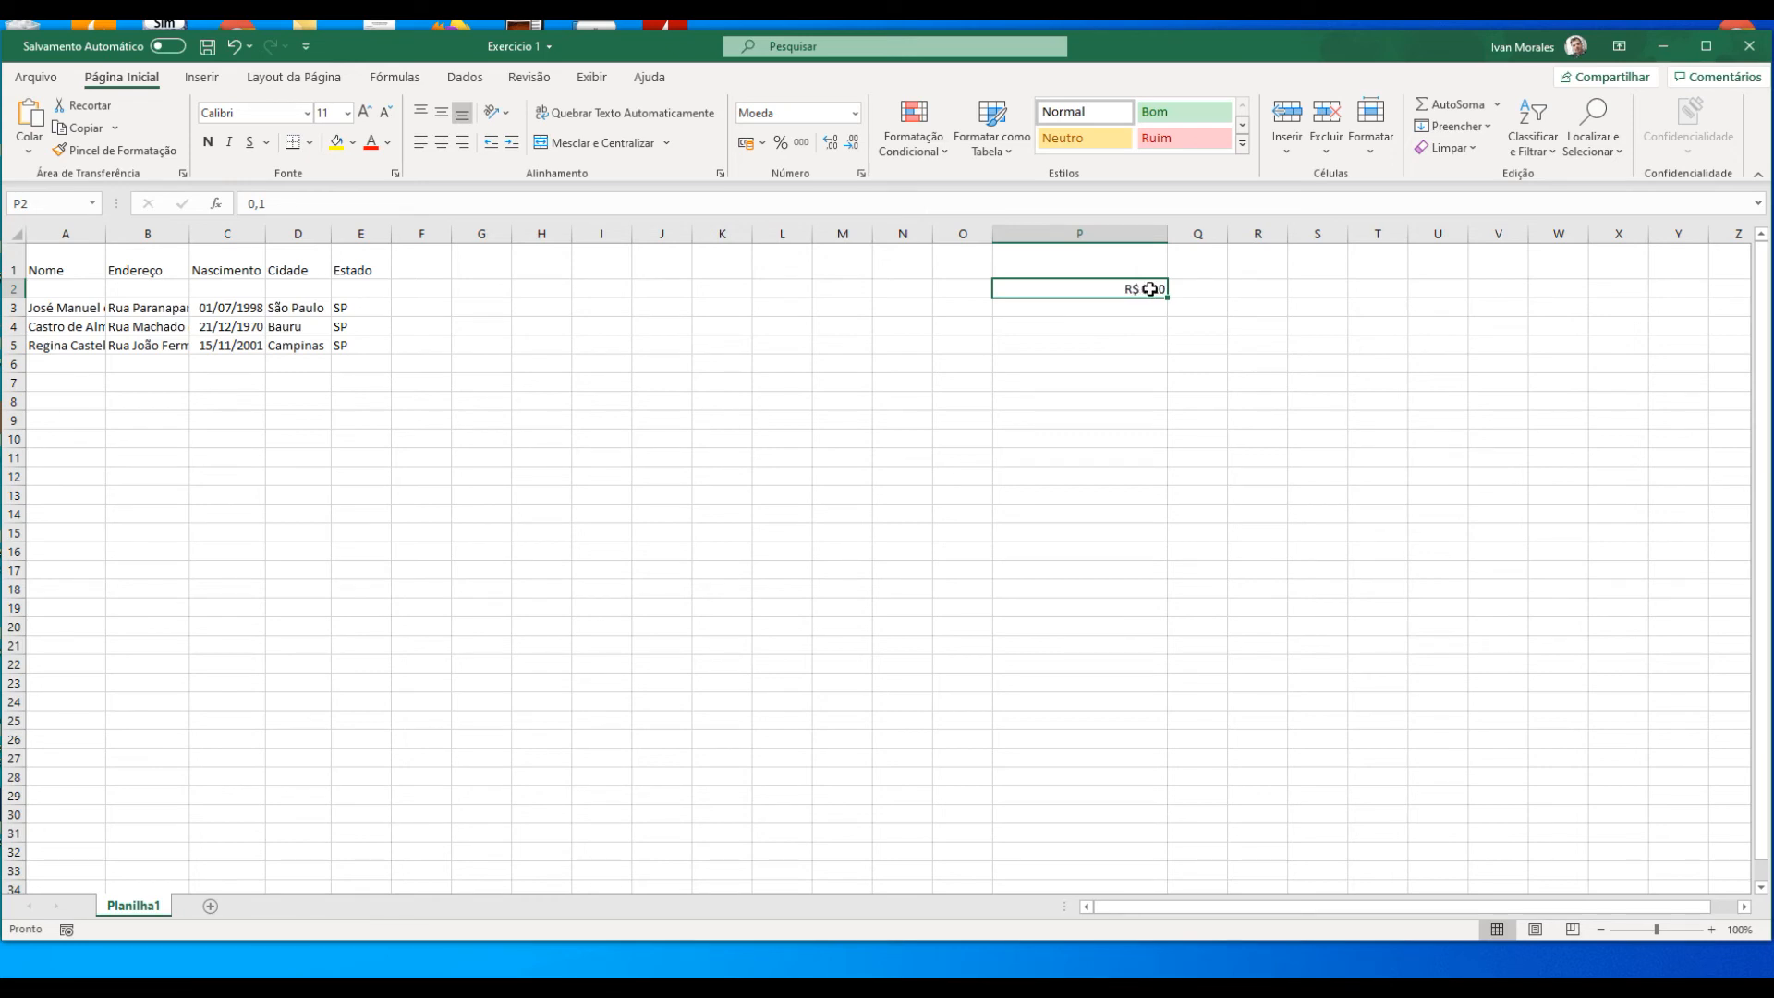
pyautogui.click(855, 114)
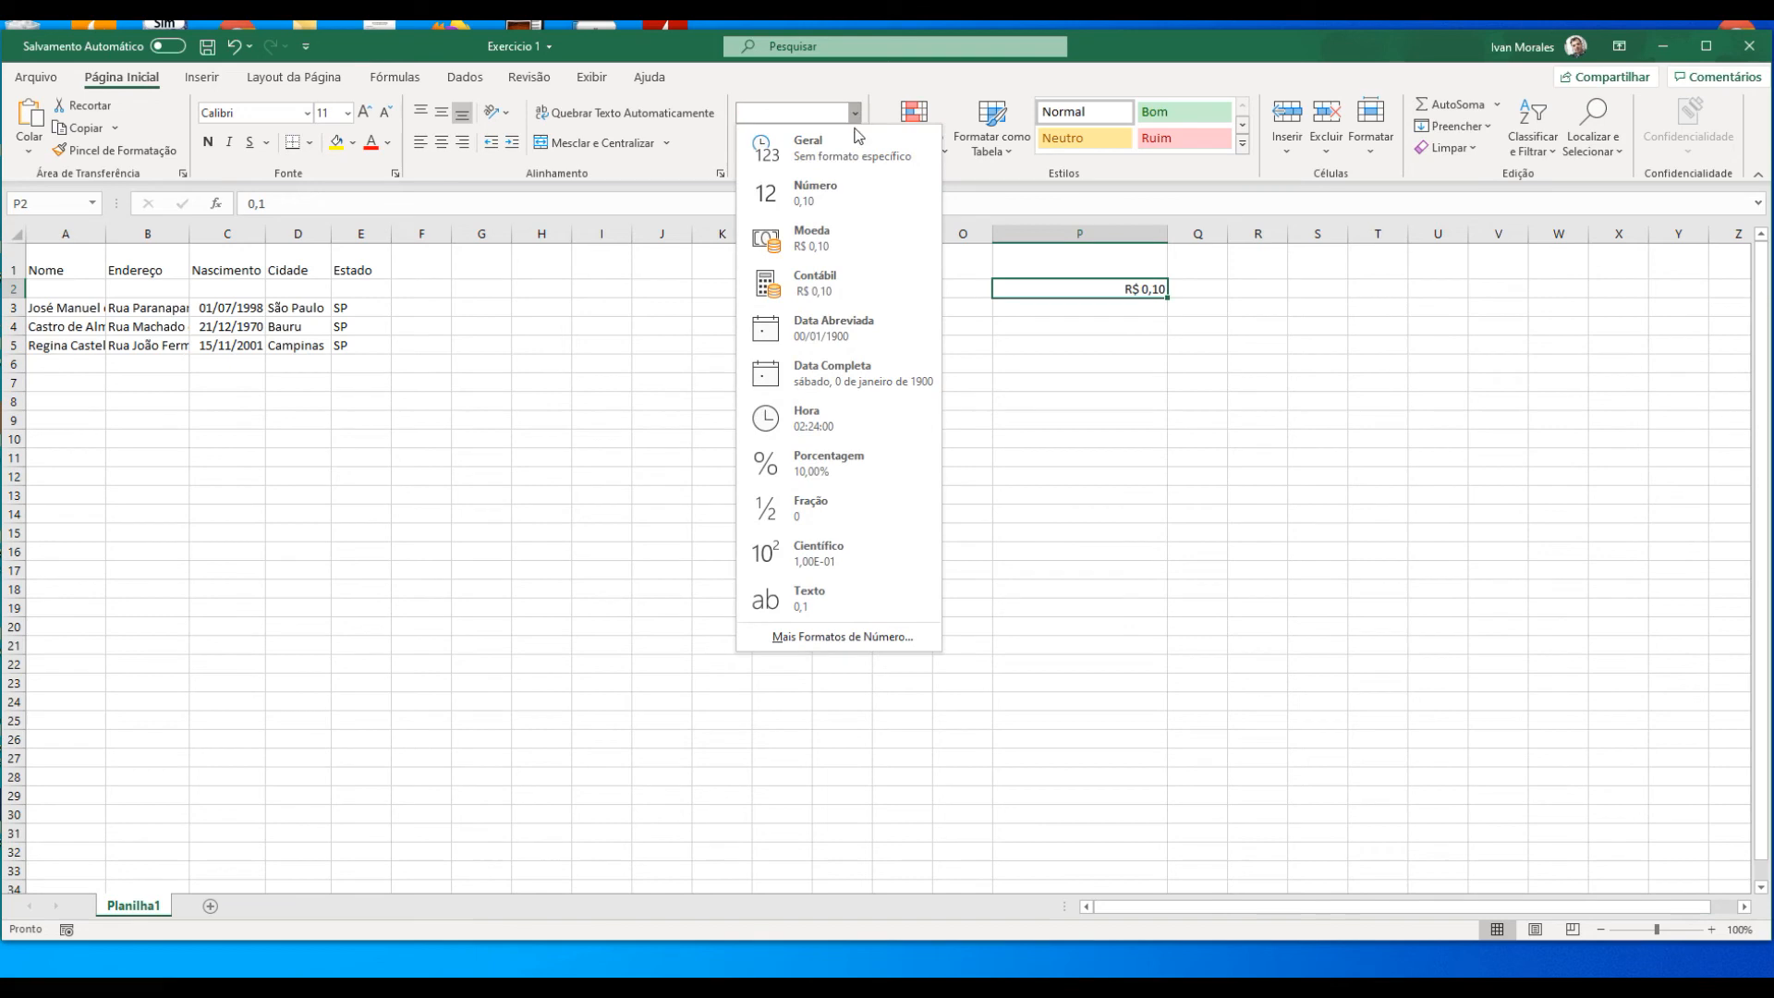
pyautogui.click(834, 273)
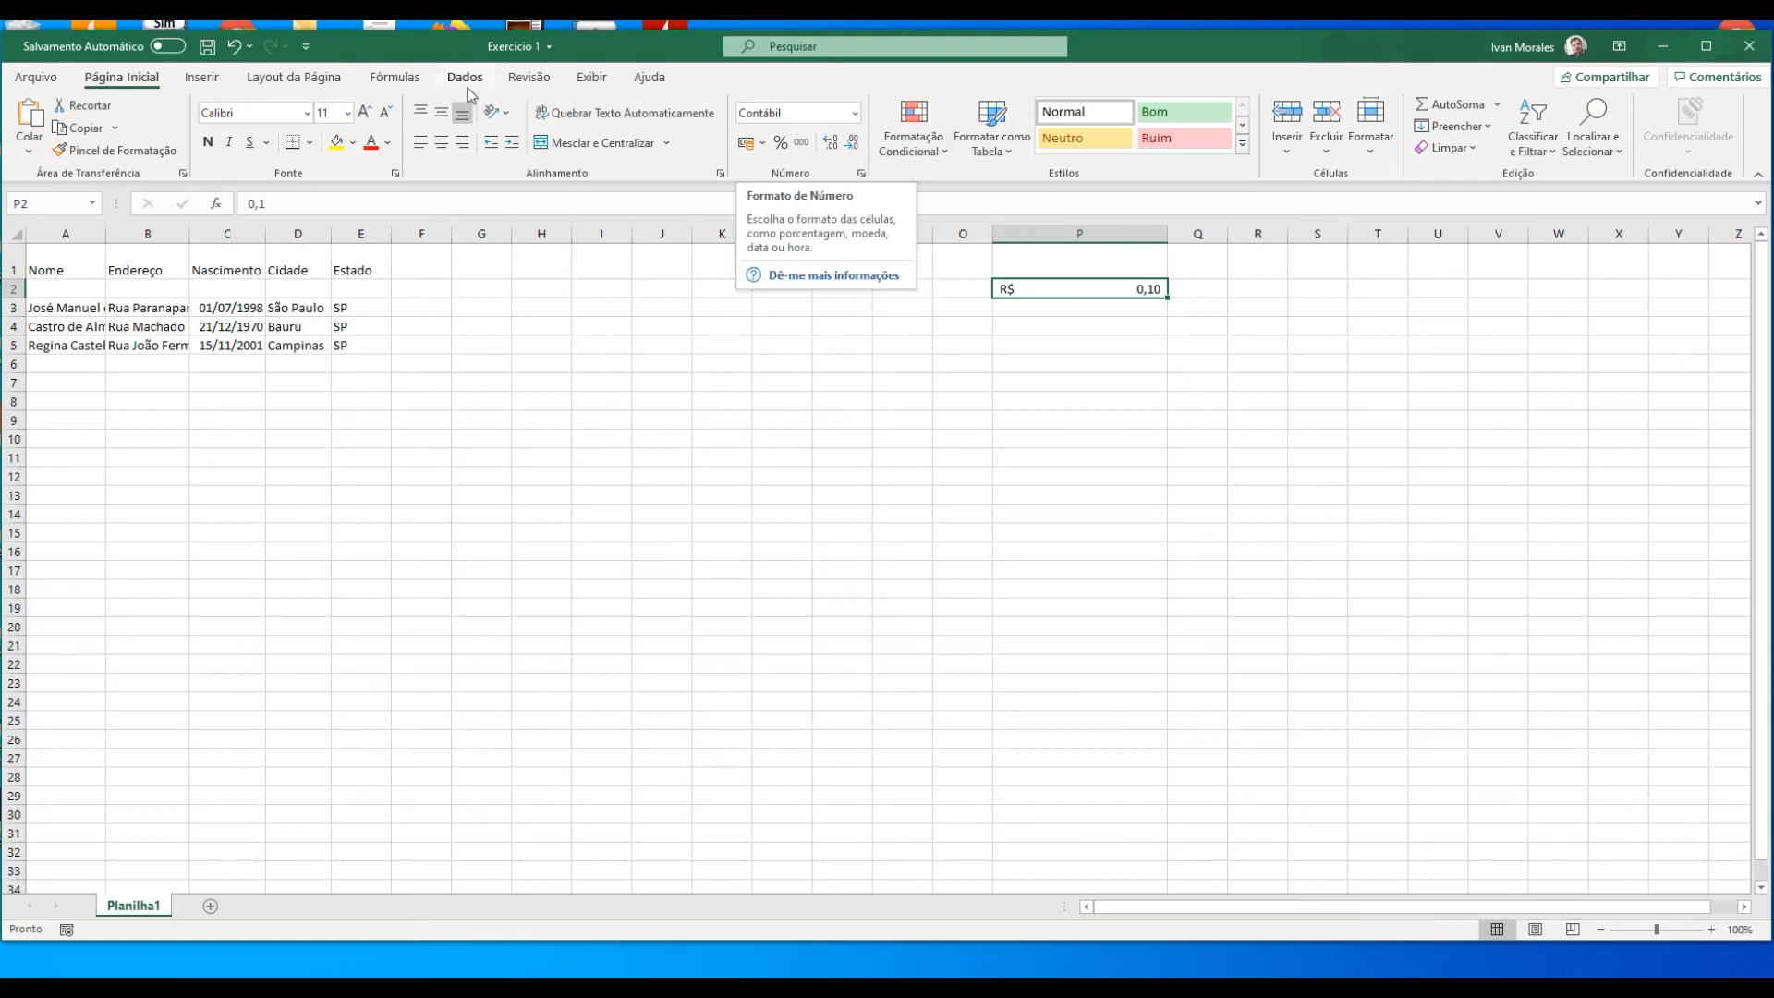
# Step: Undo the recent entries and format changes in cell P2, back to the date's serial number in Número format
pyautogui.click(235, 53)
pyautogui.click(235, 54)
pyautogui.click(234, 53)
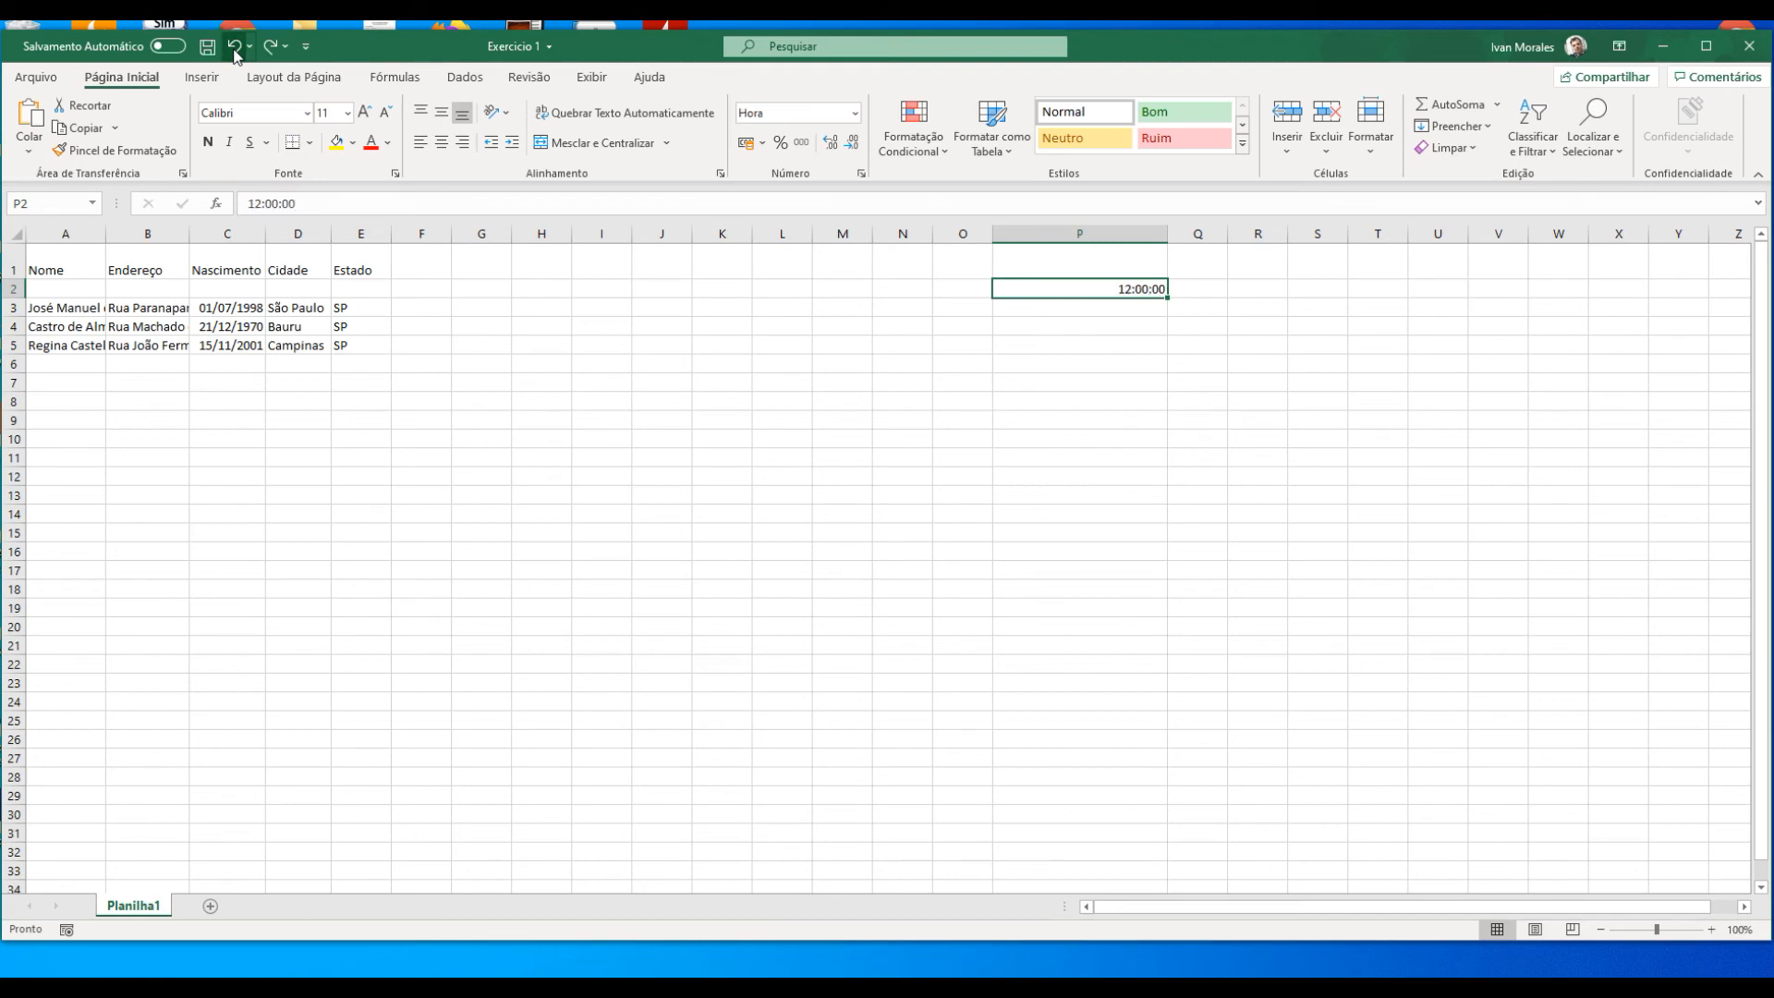
pyautogui.click(234, 53)
pyautogui.click(234, 54)
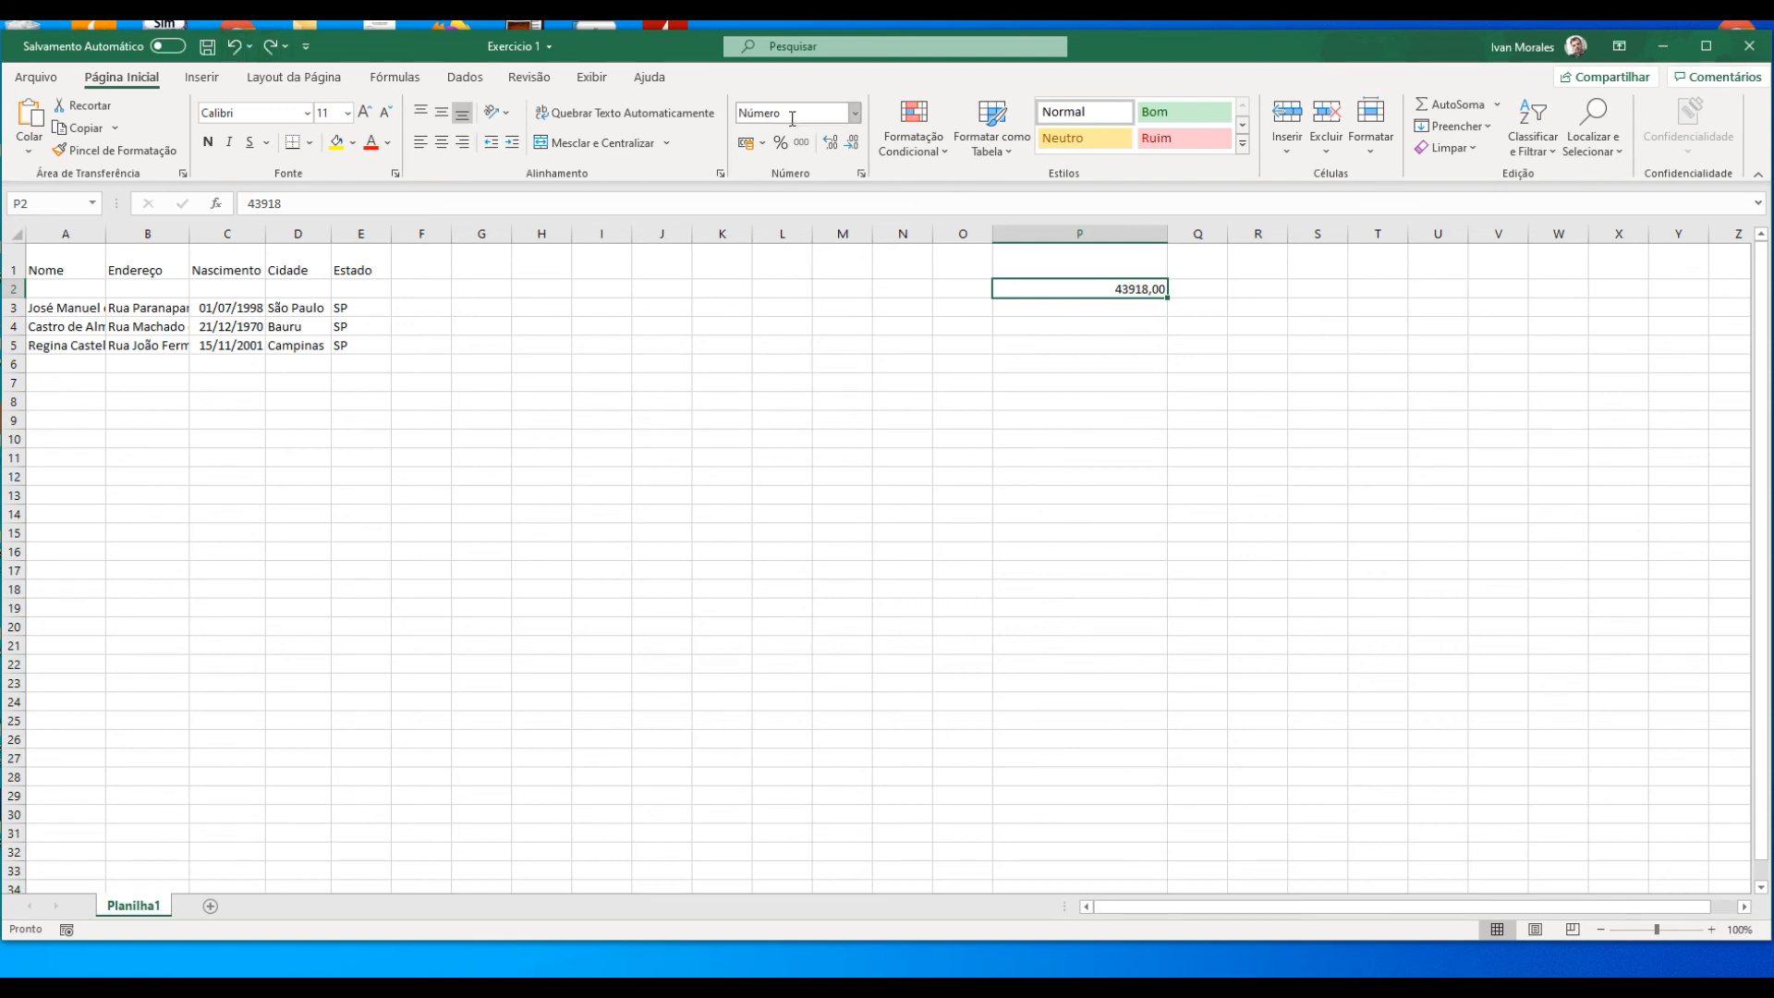
# Step: Redo the undone changes to cell P2 one by one, up to the Moeda format
pyautogui.click(275, 50)
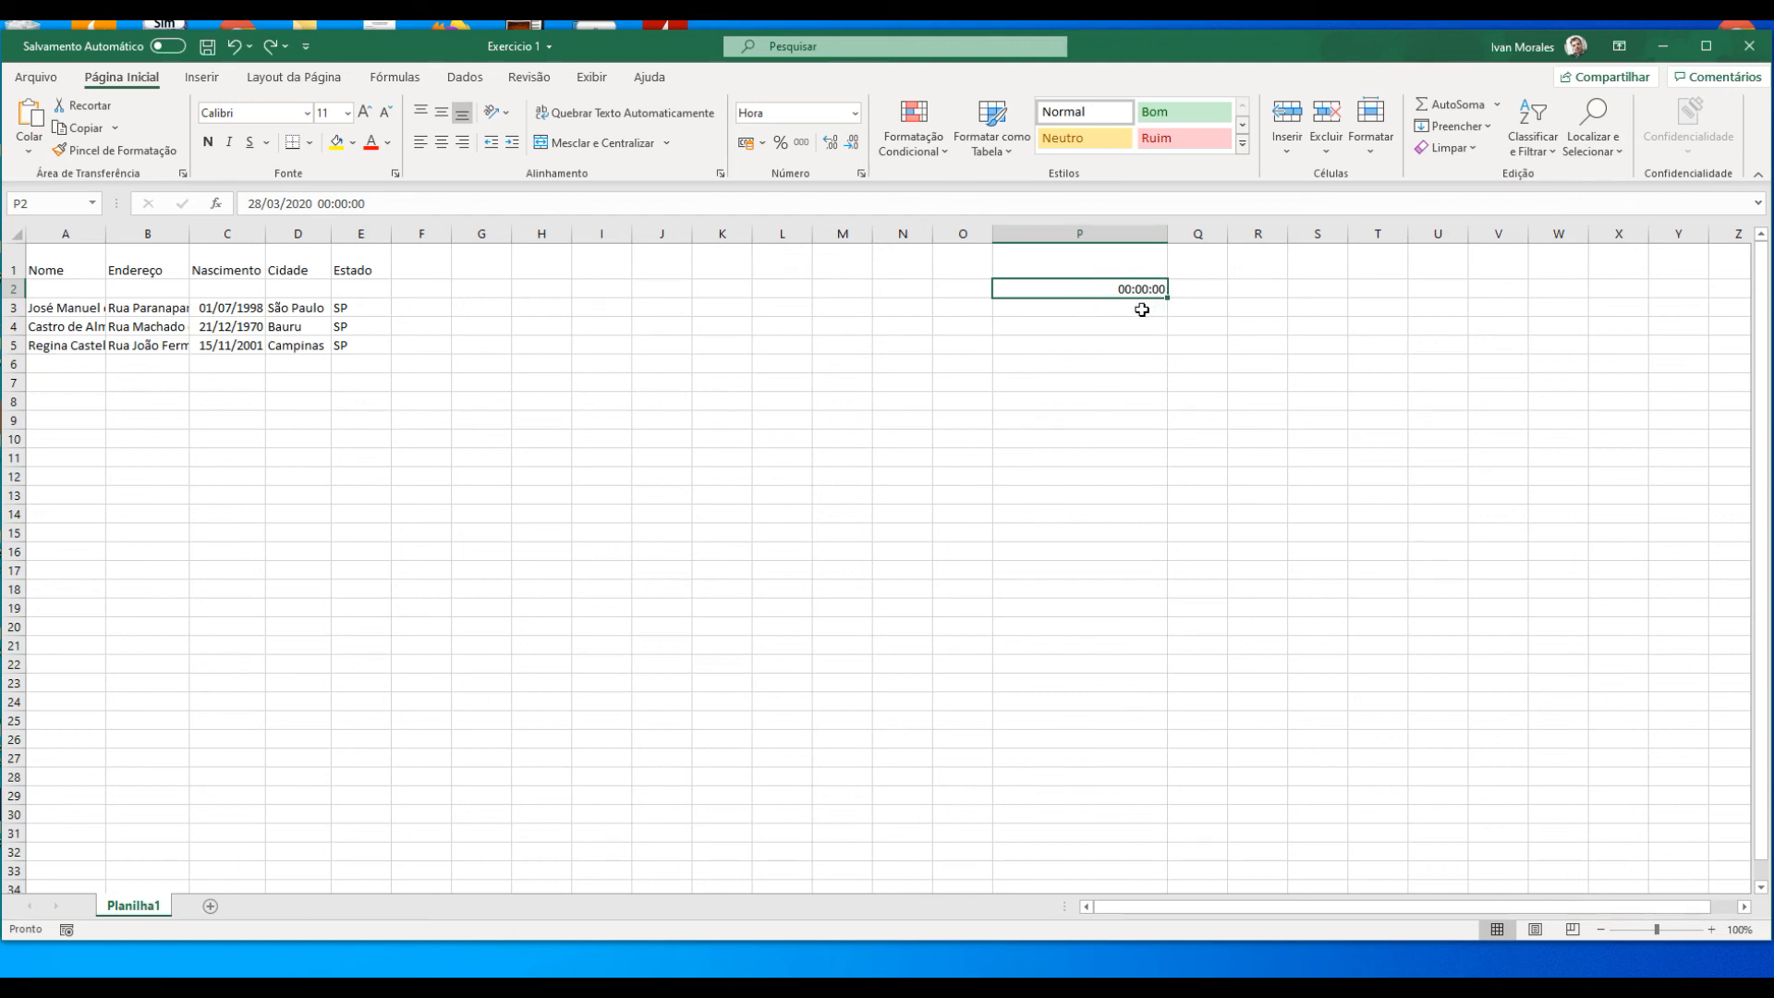
pyautogui.click(270, 46)
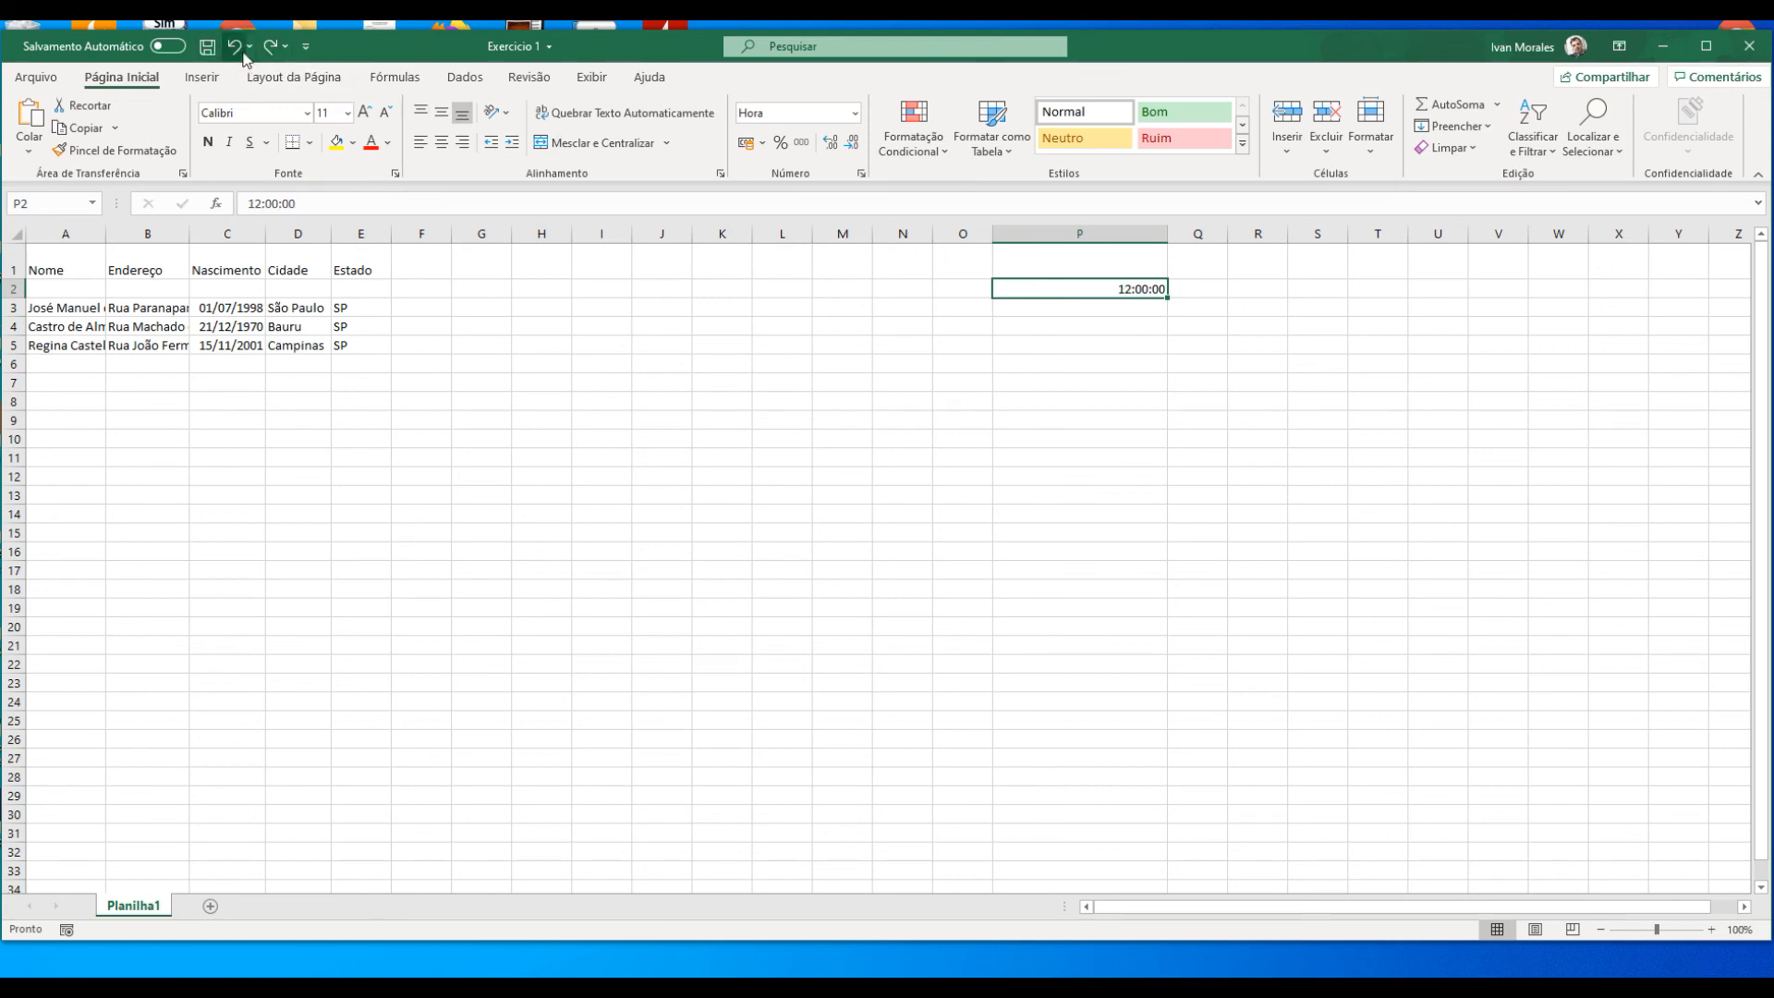
pyautogui.click(271, 50)
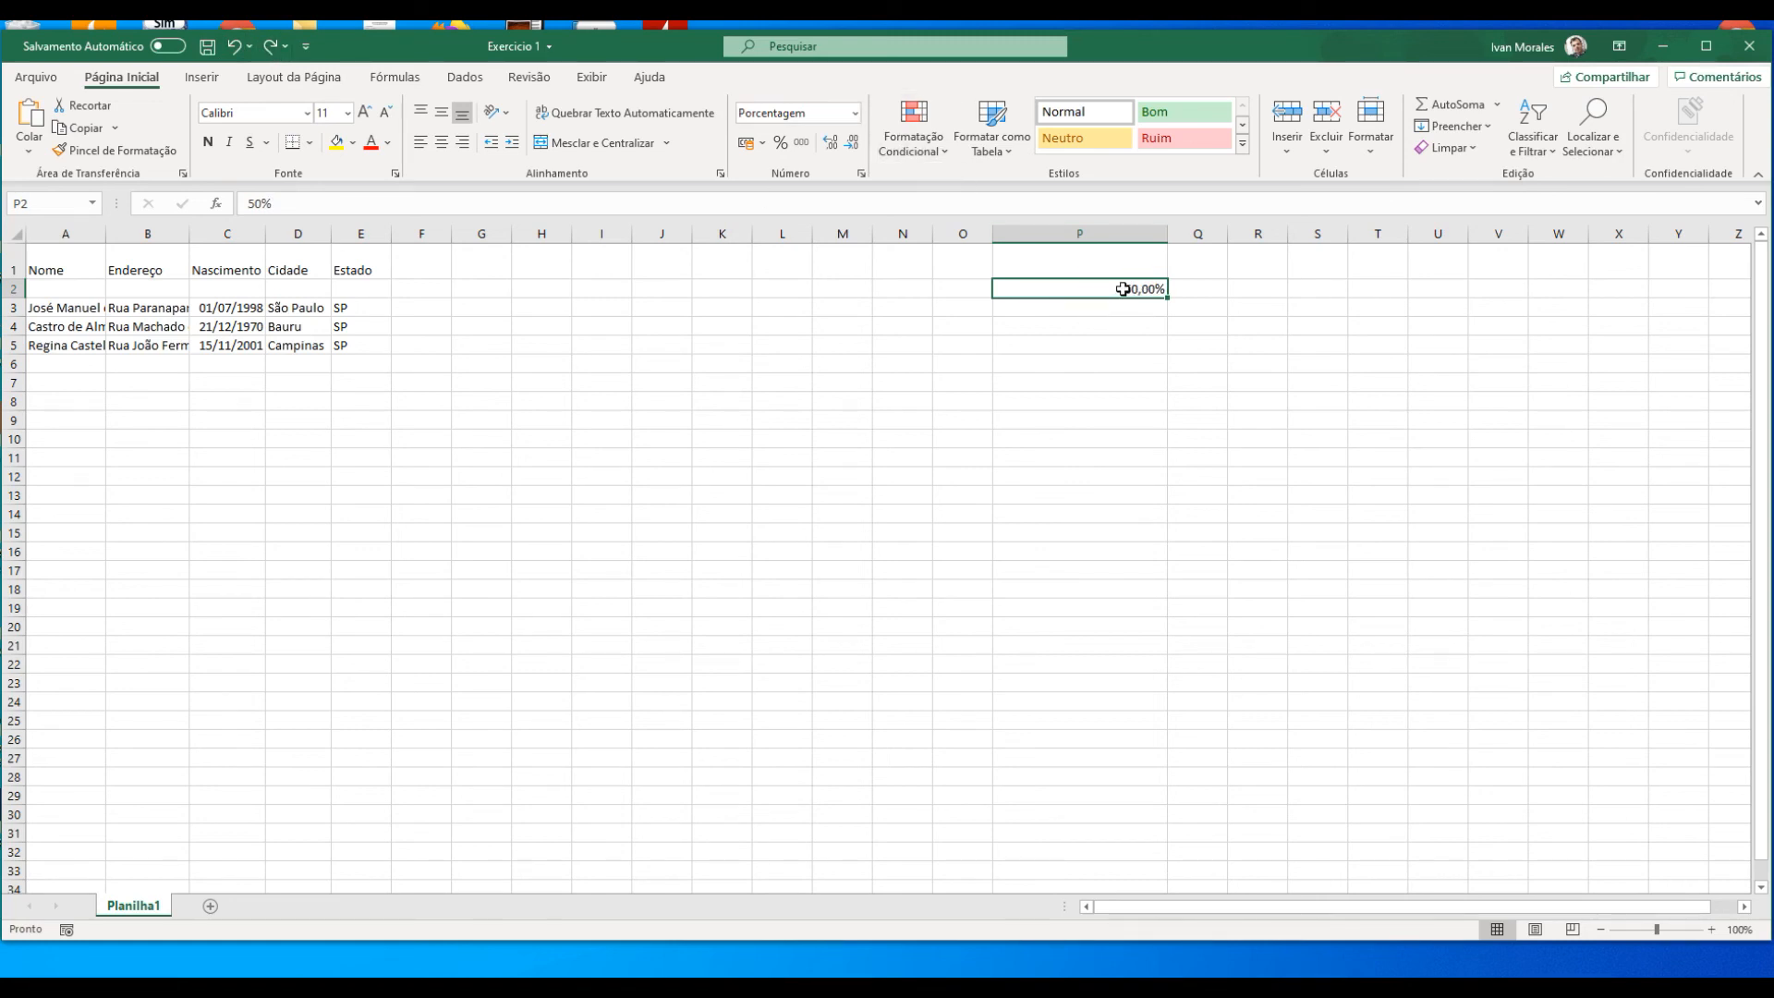
pyautogui.click(273, 53)
pyautogui.click(273, 49)
# Step: Highlight the stored value of cell P2, then switch its format to Contábil, back to Moeda and again to Contábil
pyautogui.moveTo(298, 203); pyautogui.dragTo(237, 201)
pyautogui.click(1129, 289)
pyautogui.click(855, 113)
pyautogui.click(844, 277)
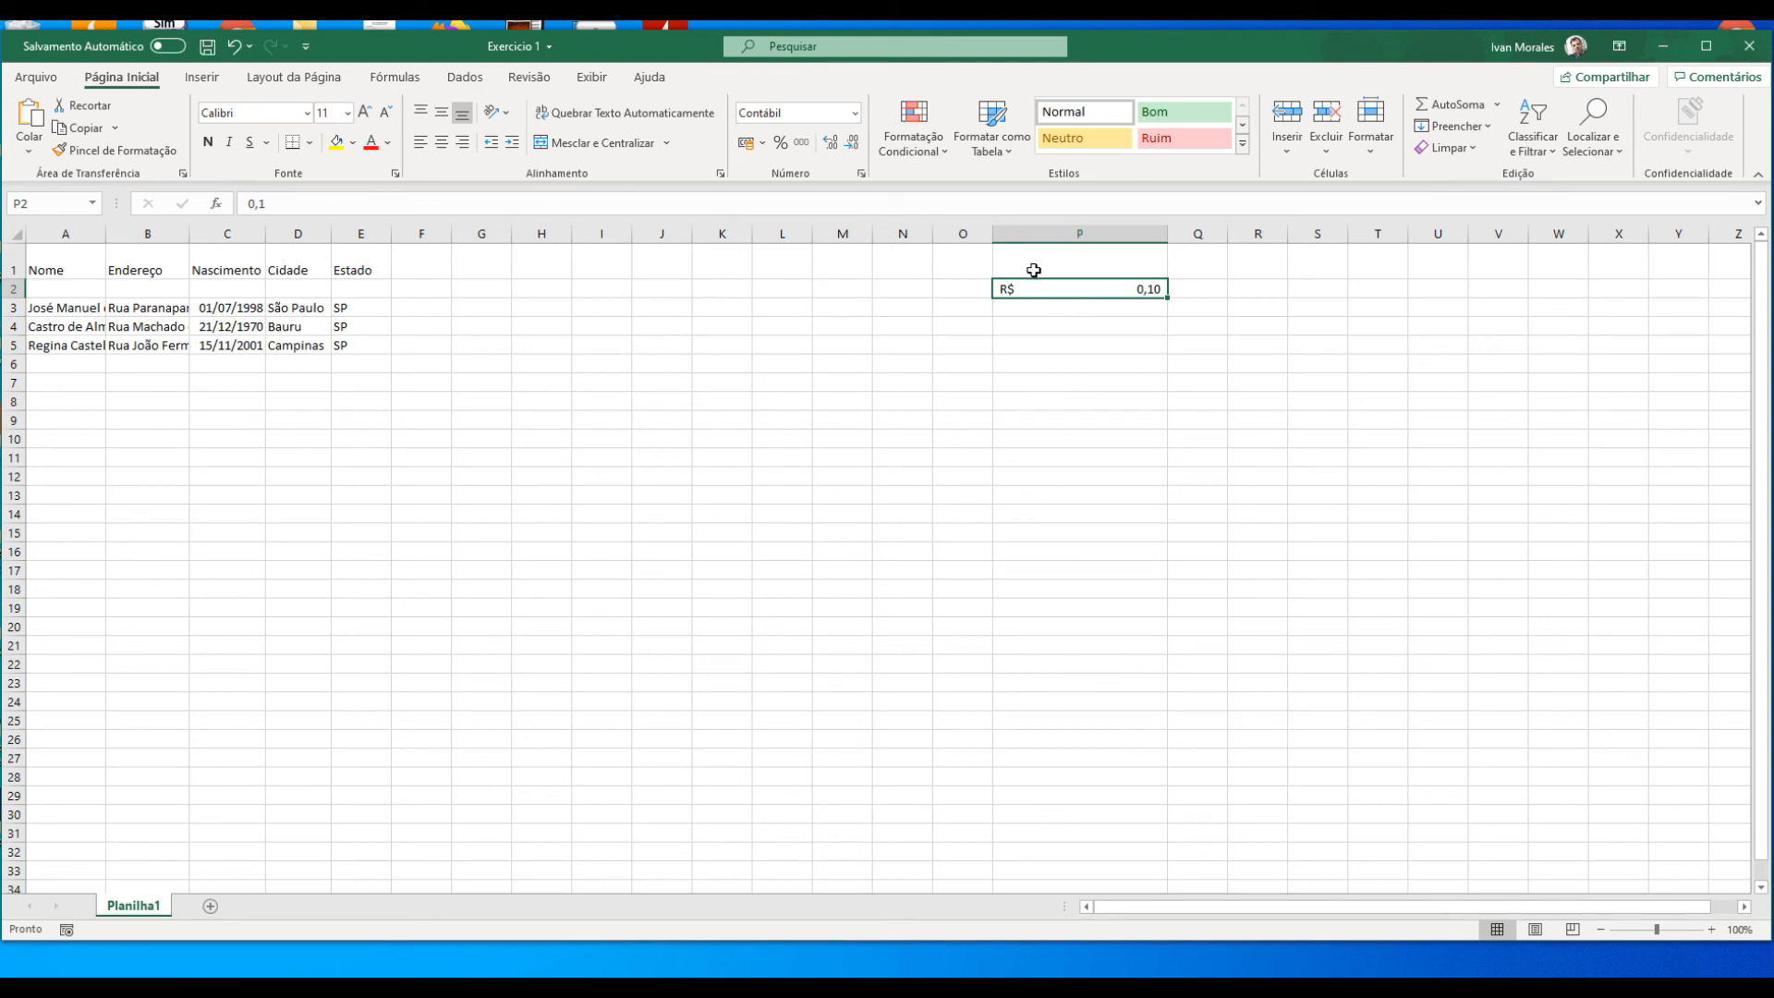
pyautogui.click(854, 113)
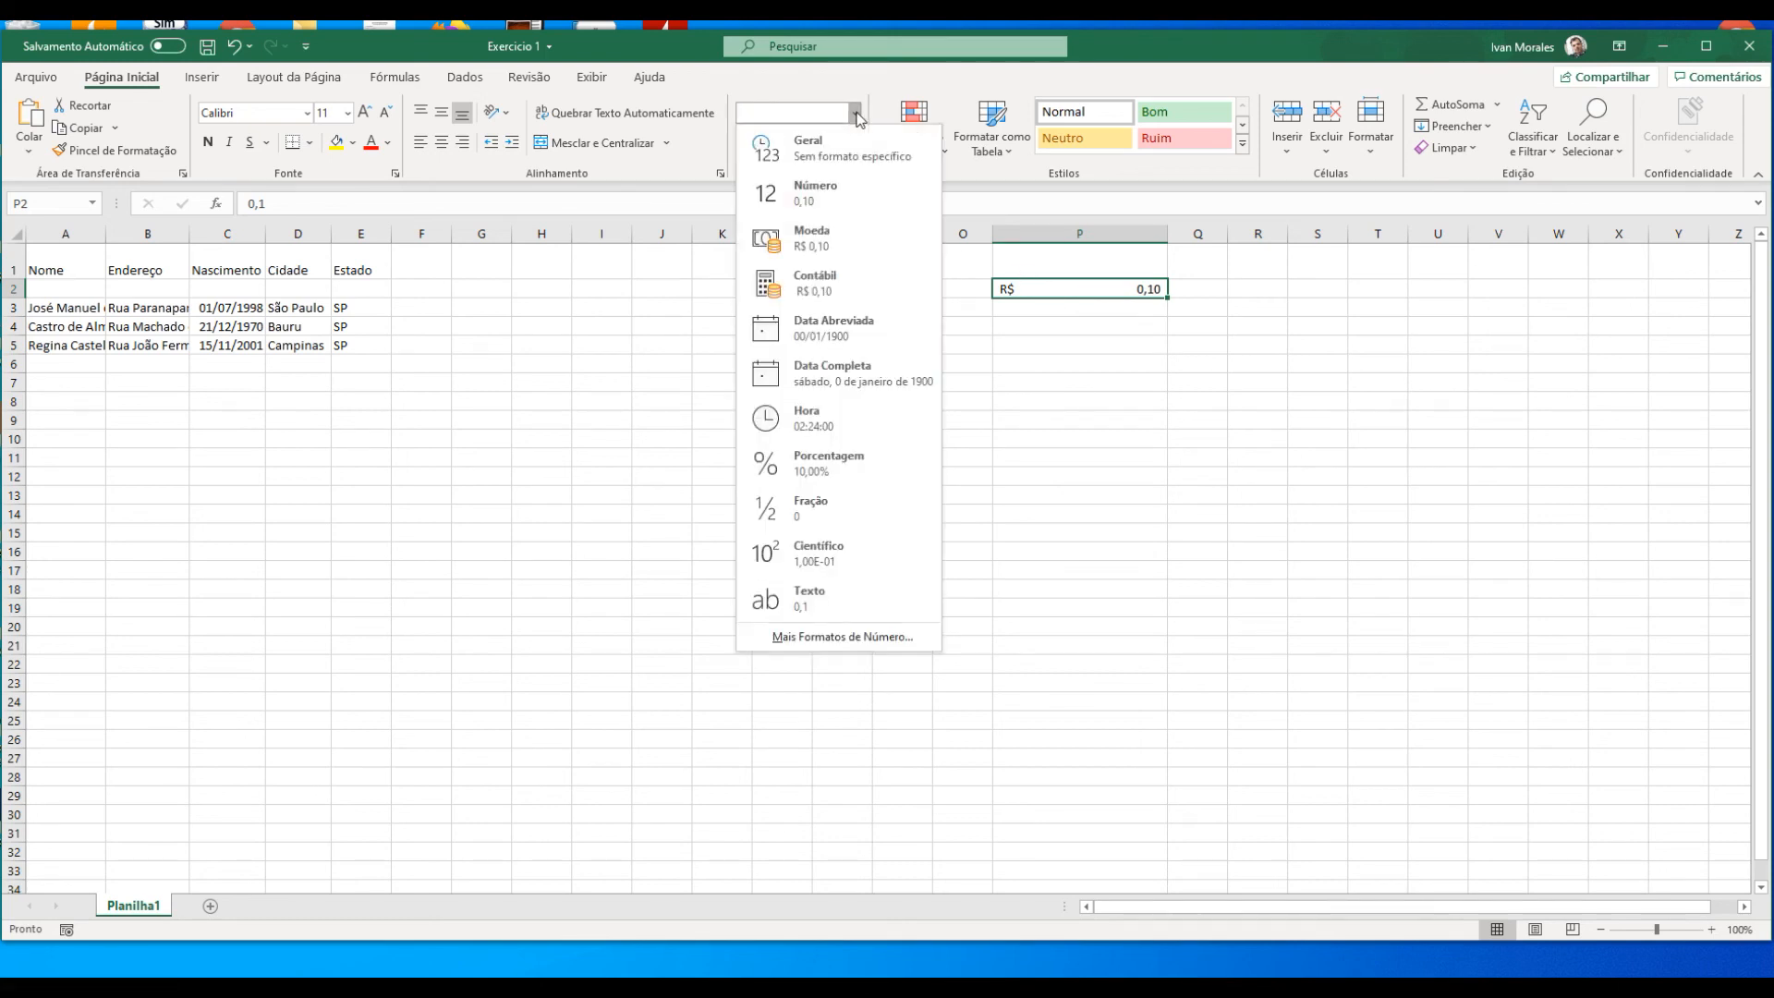
pyautogui.click(857, 224)
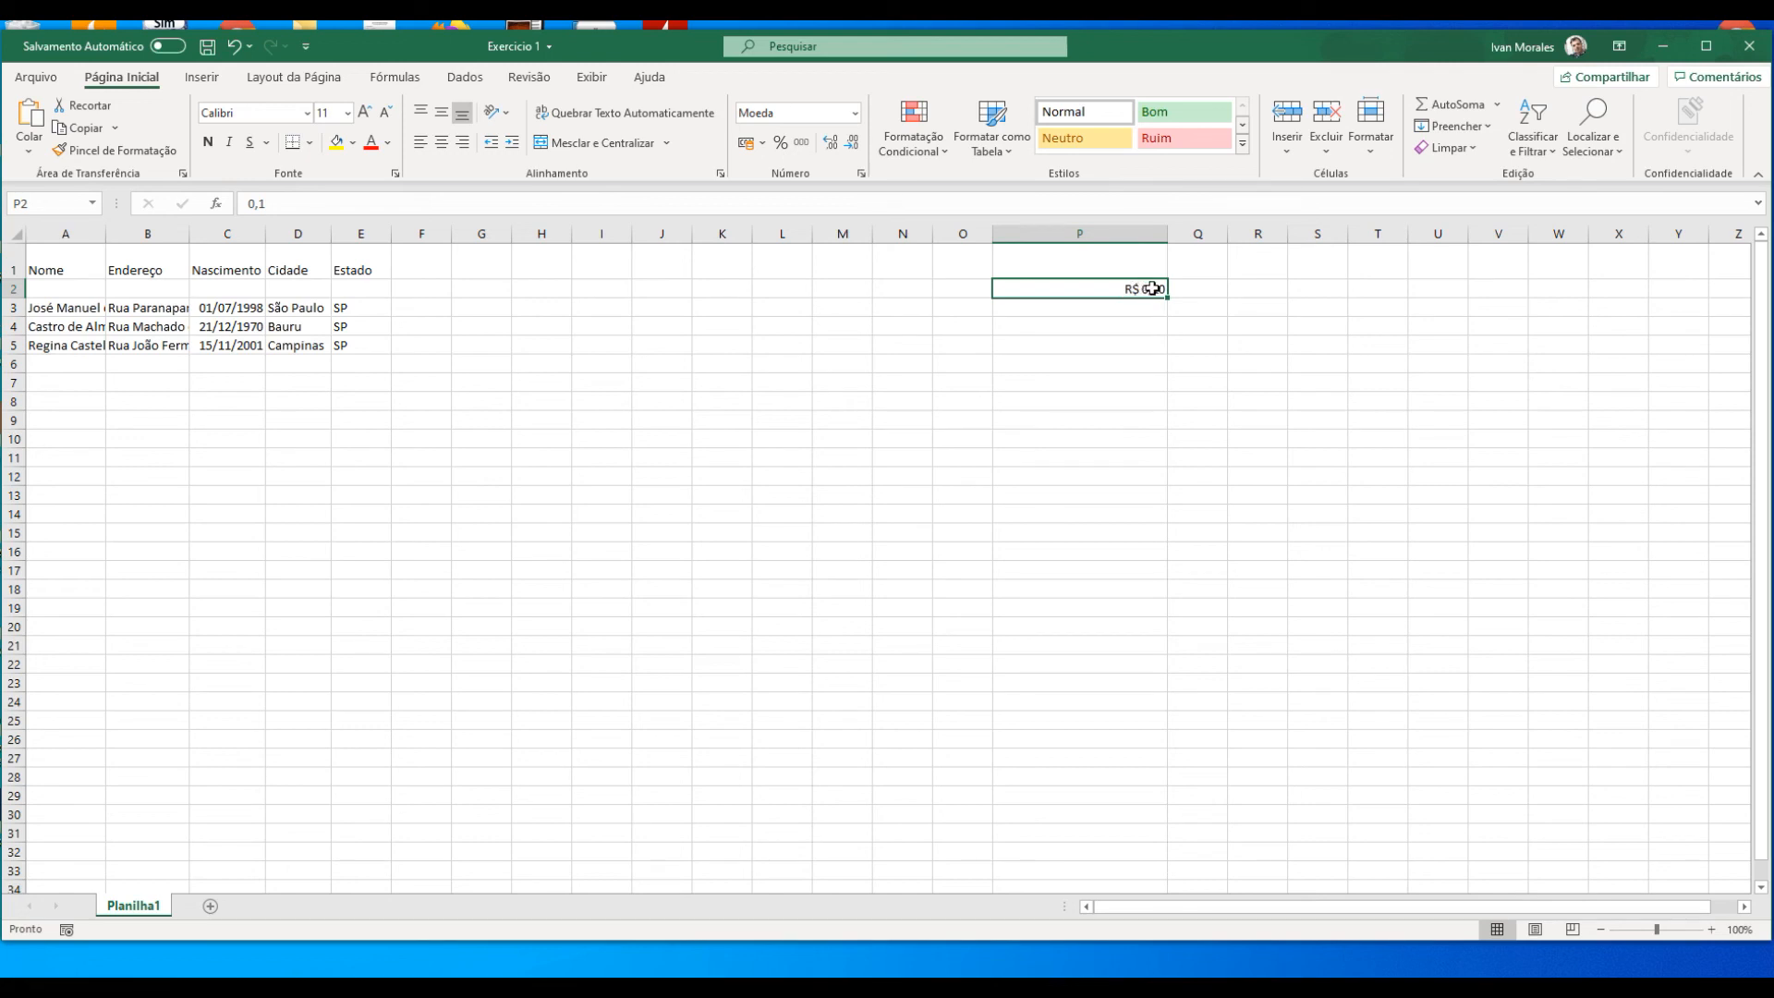
pyautogui.click(855, 113)
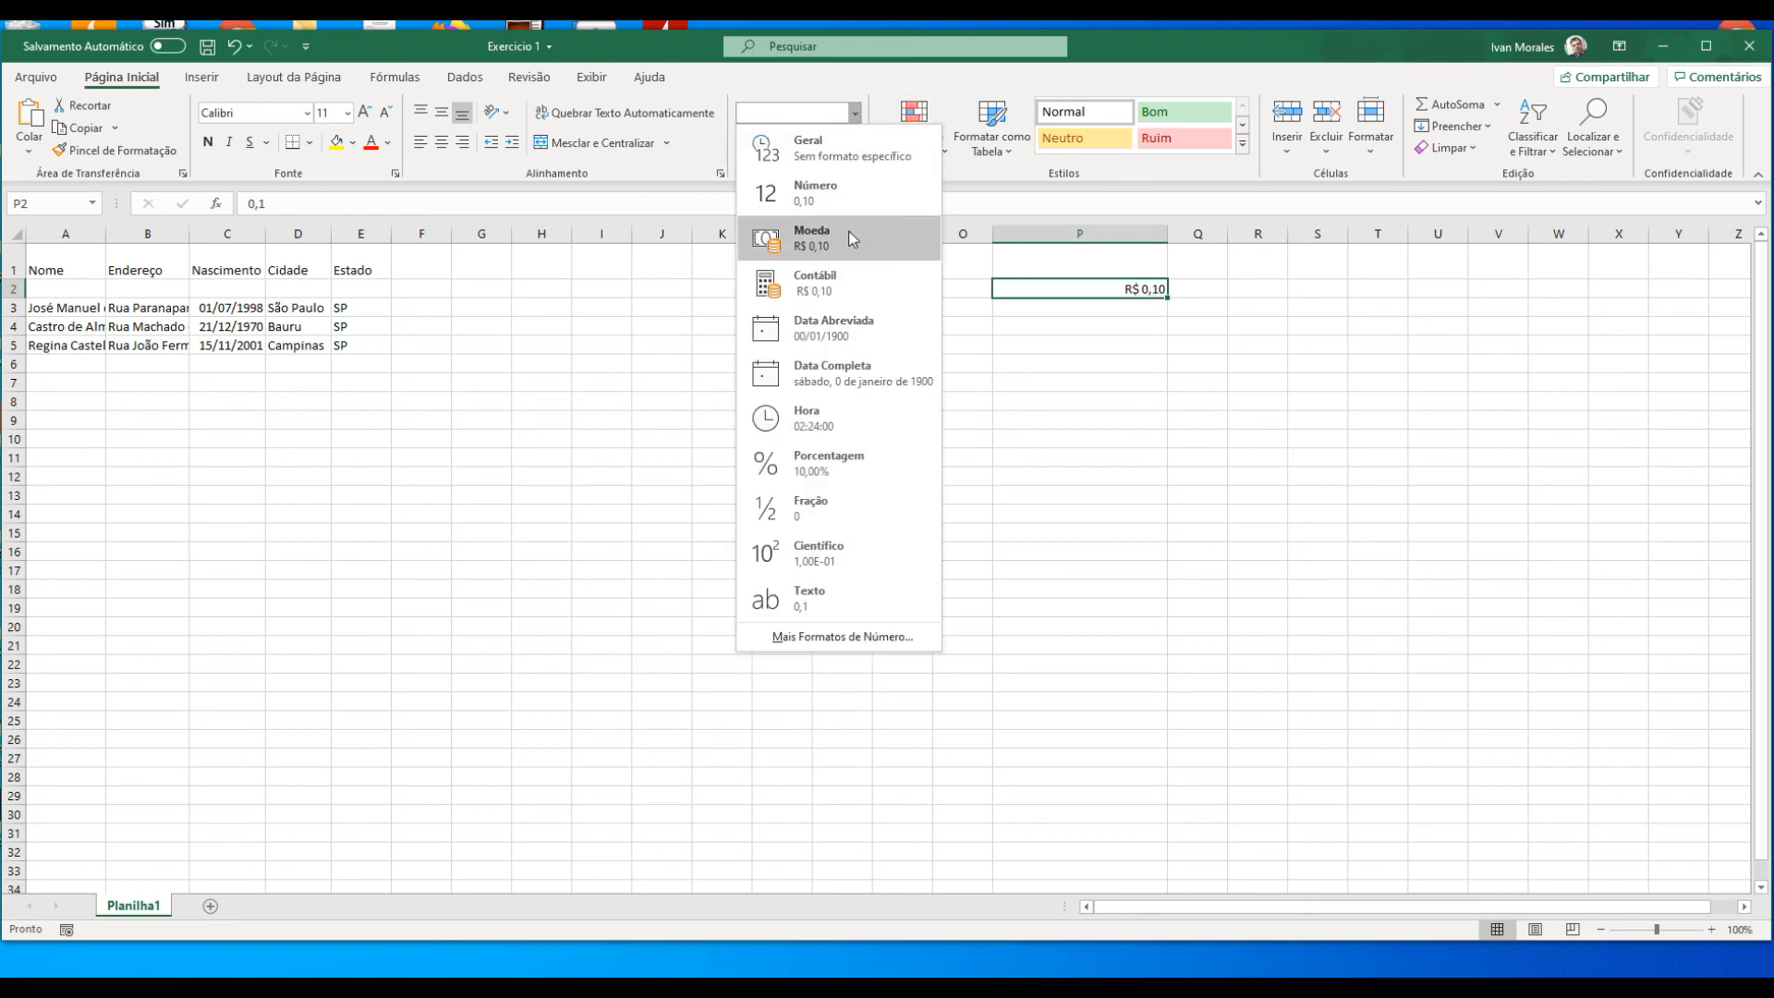
pyautogui.click(856, 277)
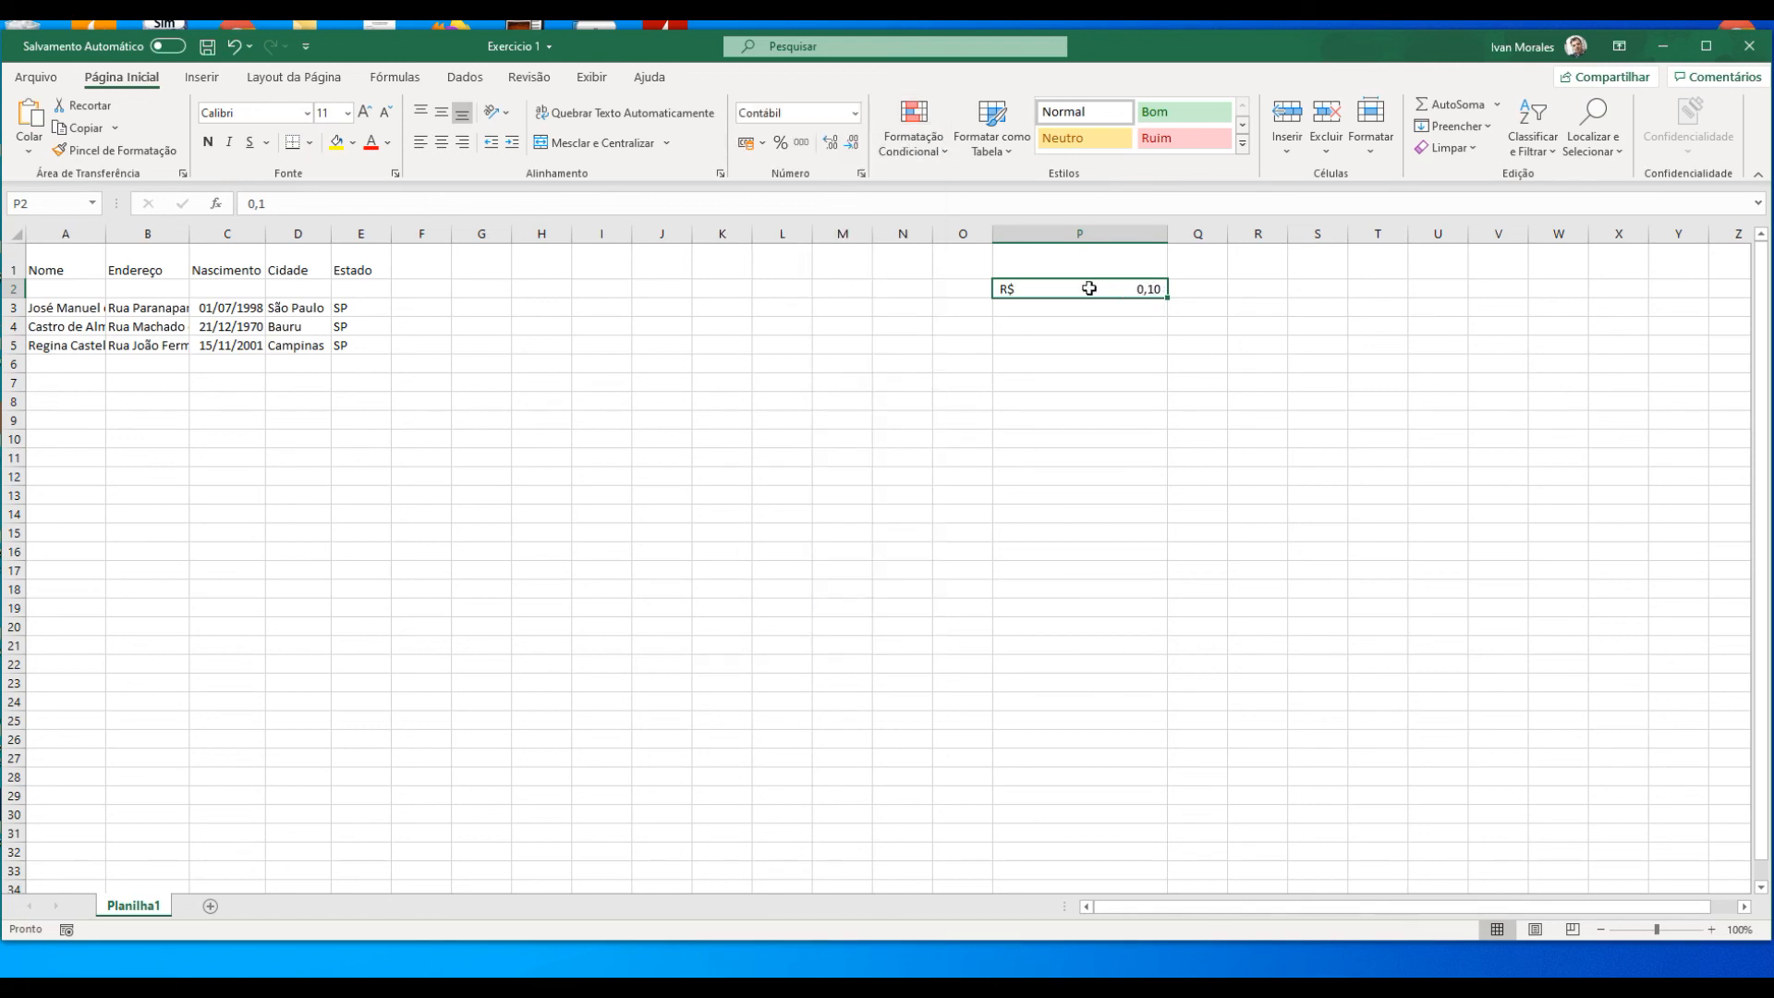